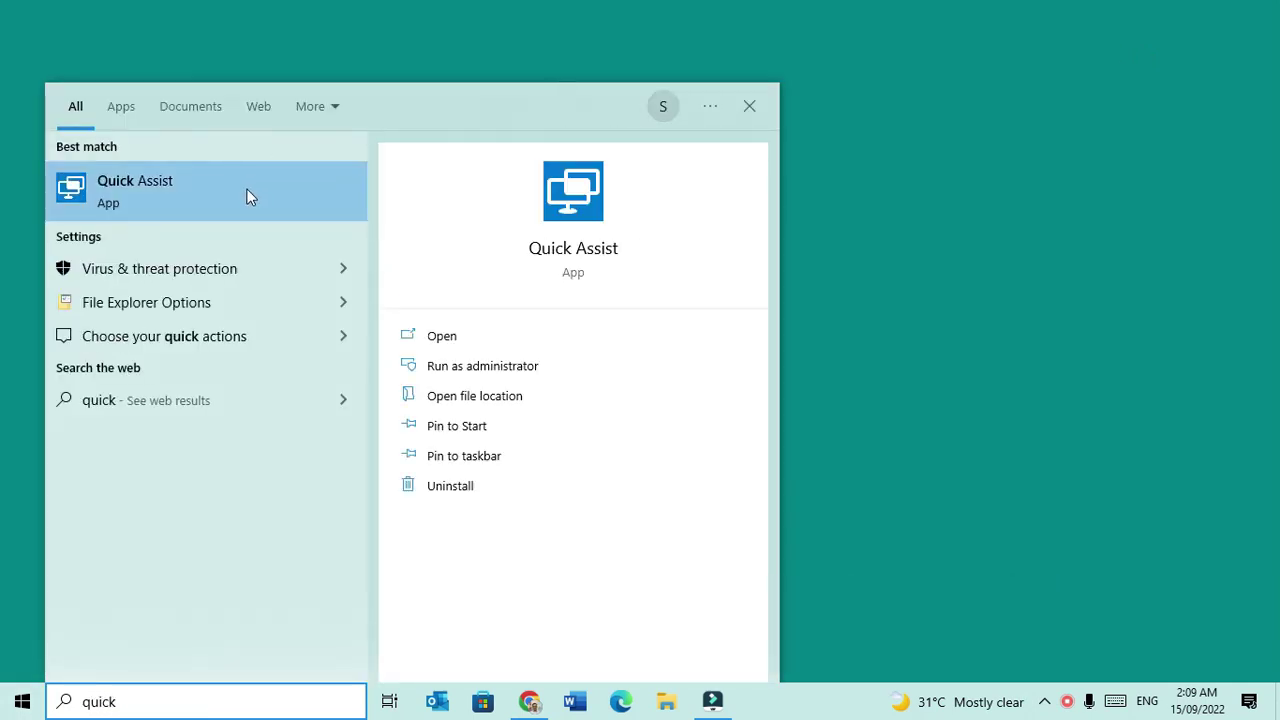
- Open Quick Assist, install its new version from the Microsoft Store, and launch the updated app
{"action": "left_click", "coordinate": [207, 196]}
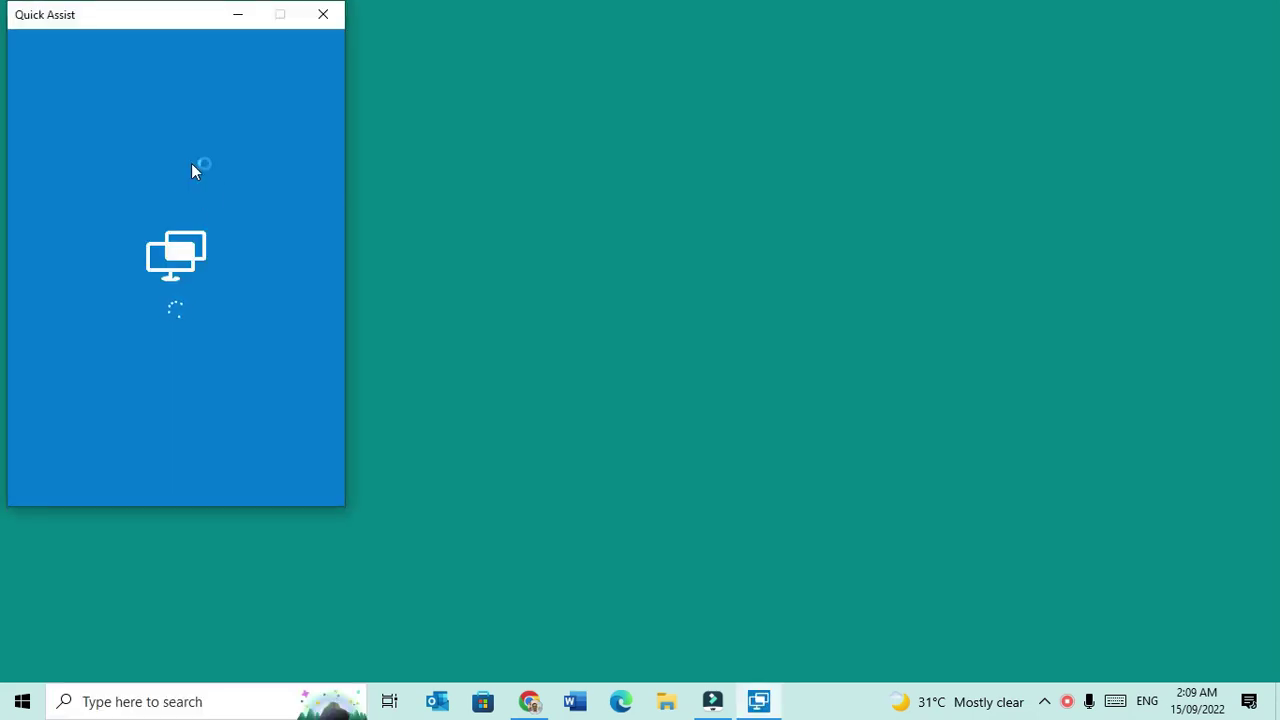
{"action": "left_click_drag", "start_coordinate": [155, 14], "coordinate": [510, 57]}
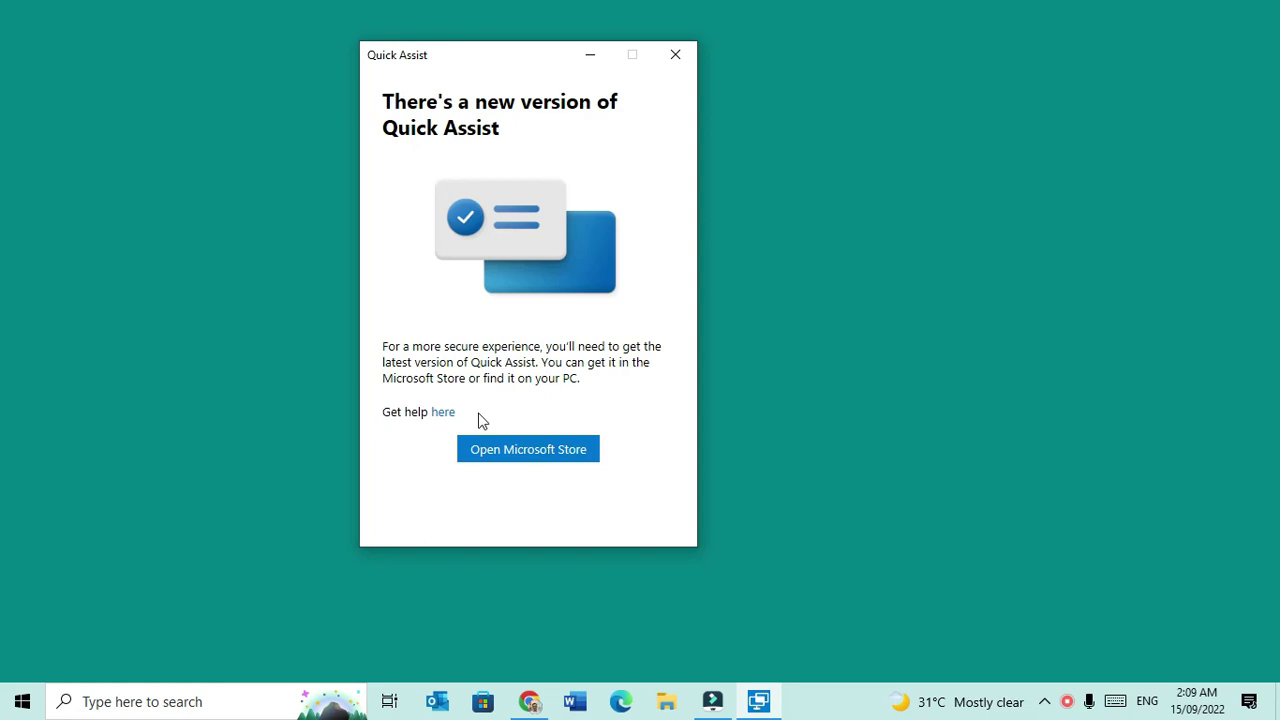
{"action": "left_click", "coordinate": [494, 452]}
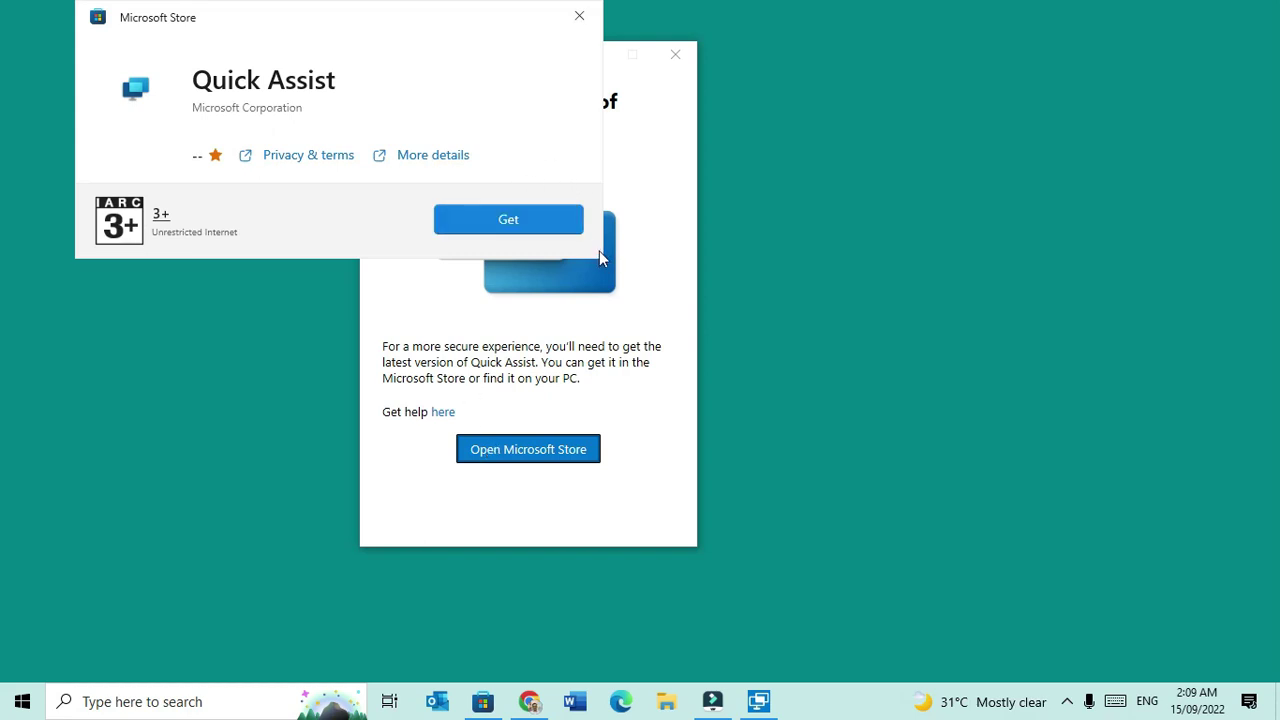
{"action": "left_click", "coordinate": [547, 225]}
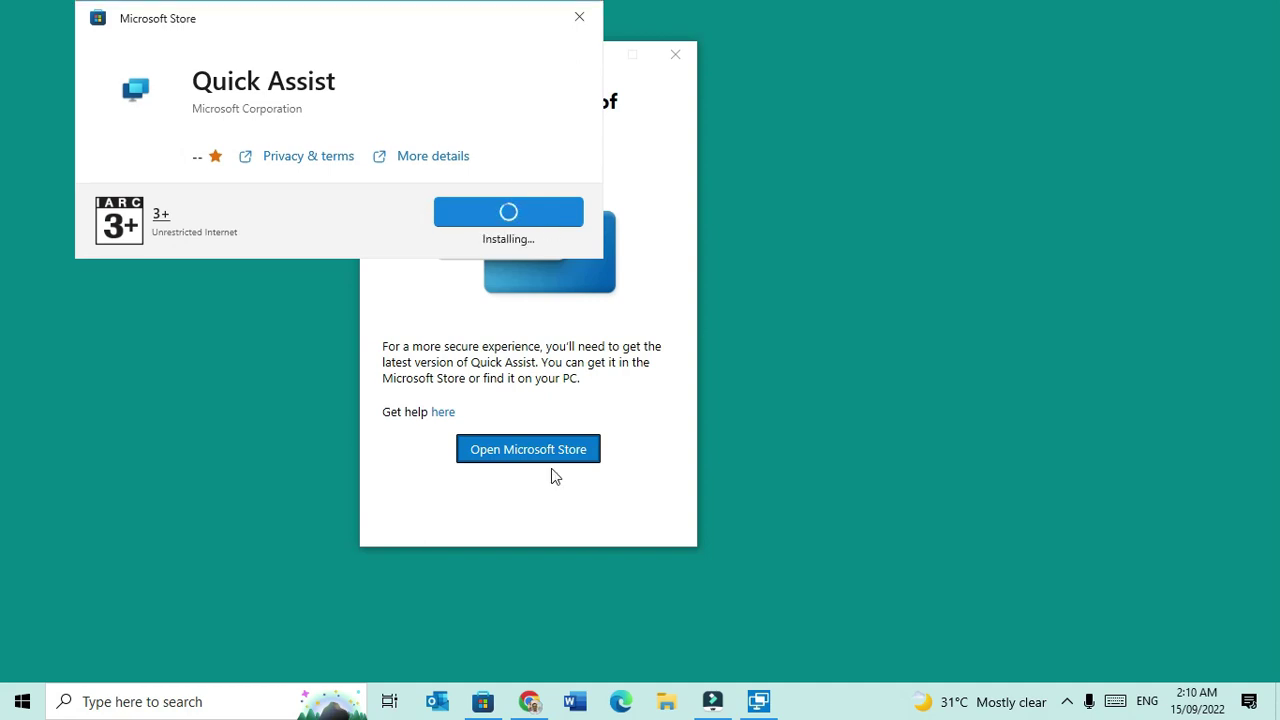
{"action": "left_click", "coordinate": [539, 226]}
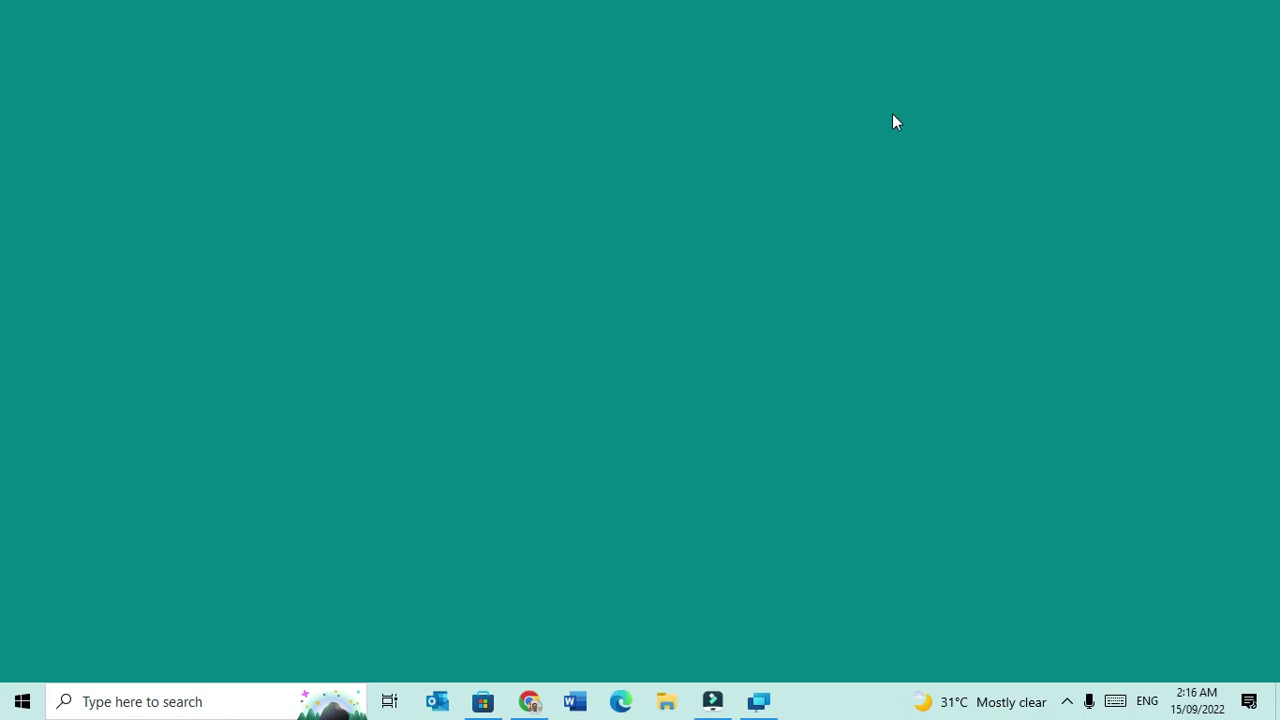
- Search Windows for "night" and open the Night light system settings
{"action": "key", "text": "super"}
{"action": "type", "text": "ni"}
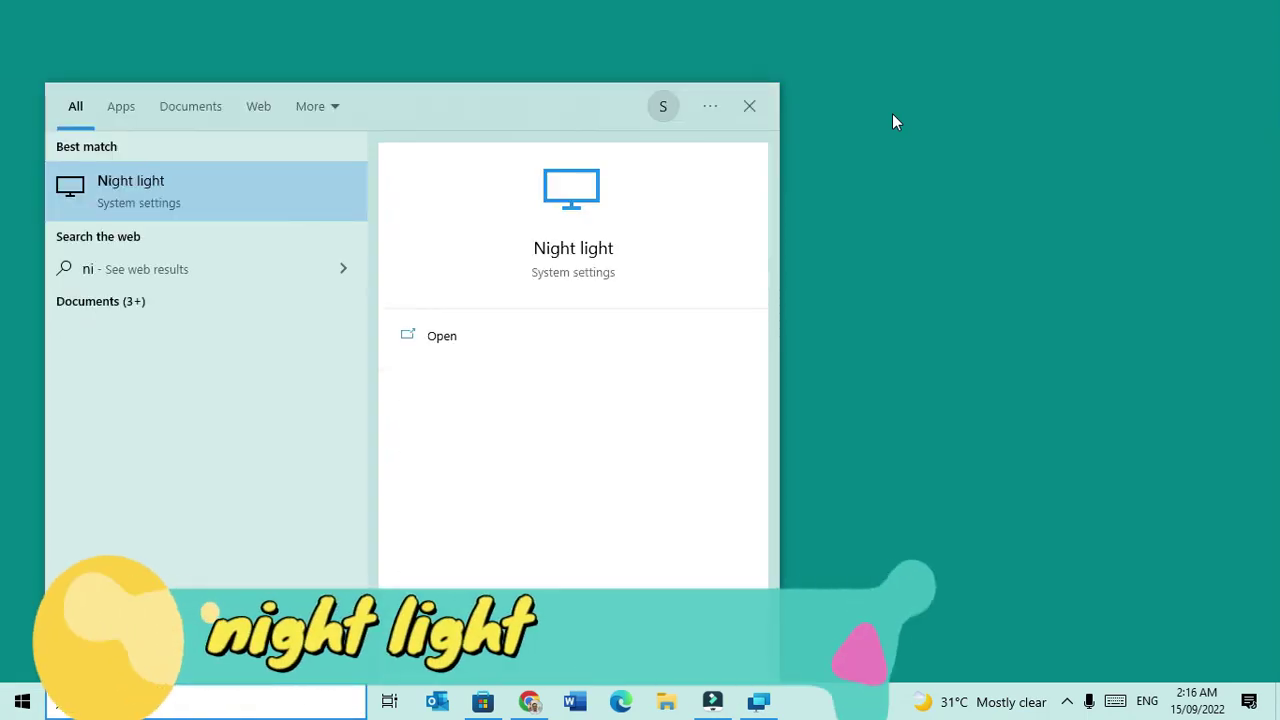
{"action": "type", "text": "ght"}
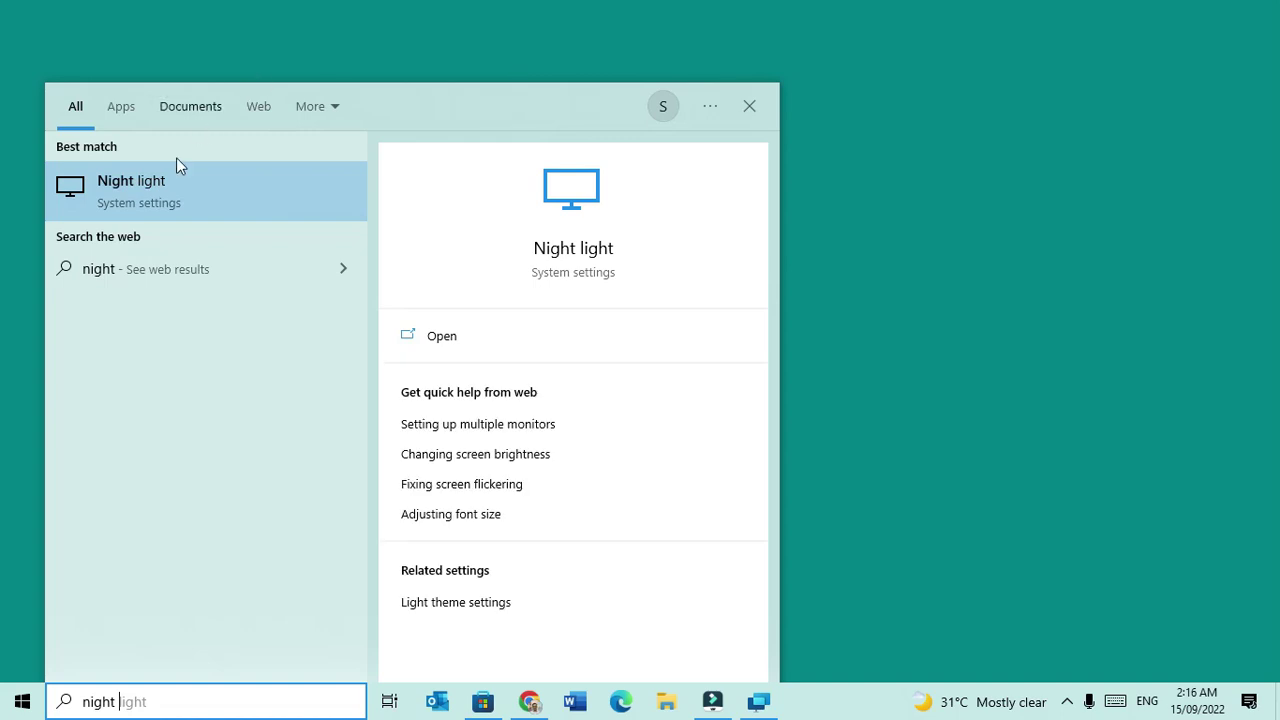
{"action": "left_click", "coordinate": [174, 184]}
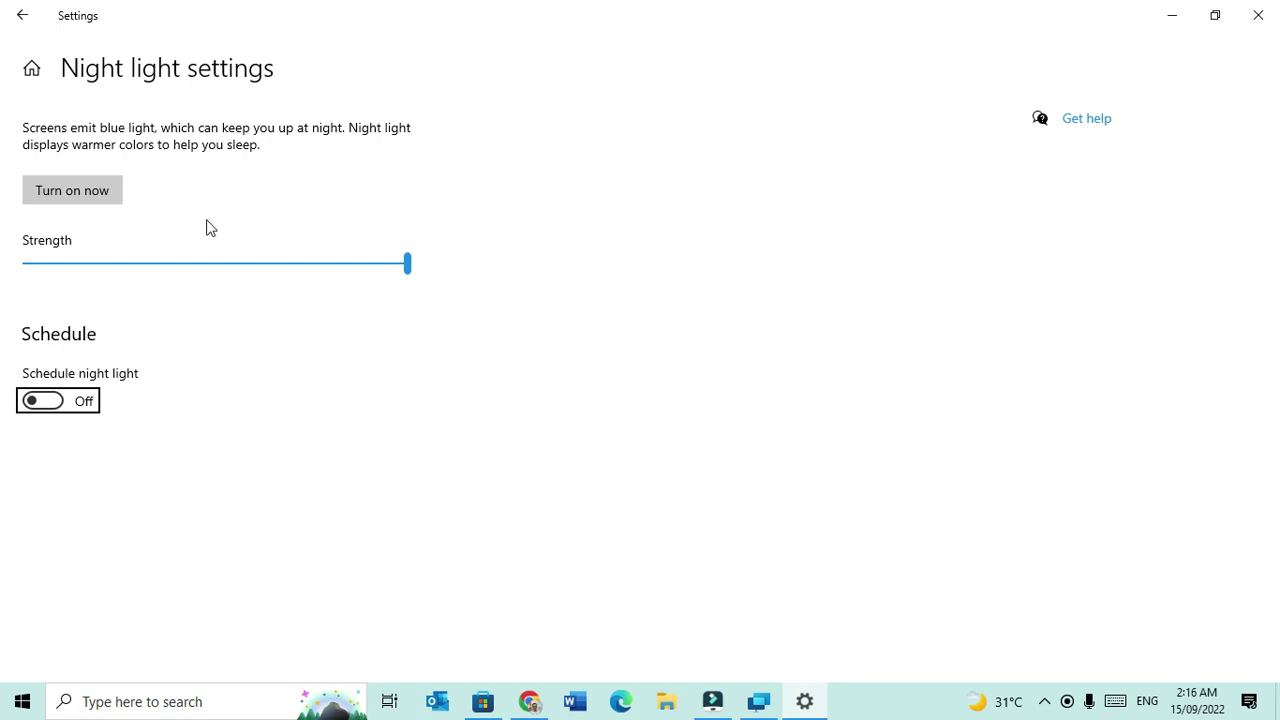
- Turn on night light and lower its strength to about three quarters of the range
{"action": "left_click", "coordinate": [87, 193]}
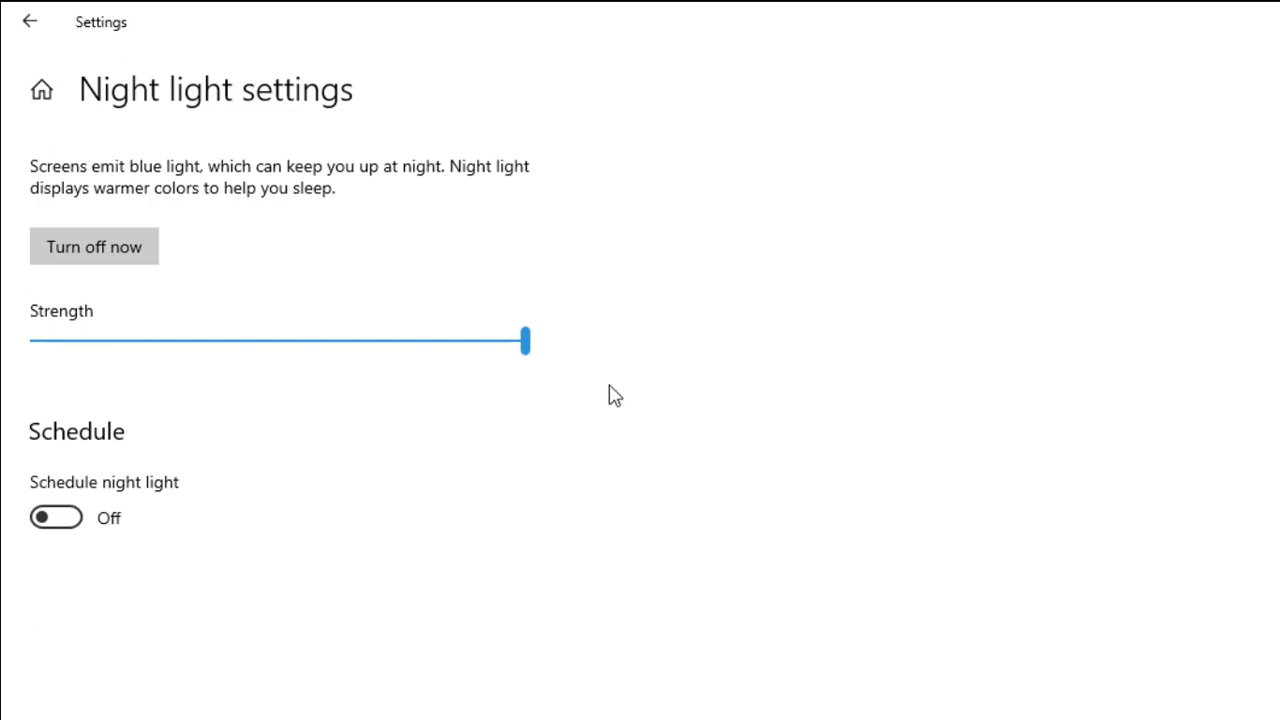
{"action": "left_click", "coordinate": [525, 346]}
{"action": "left_click", "coordinate": [403, 345]}
- Enable the night light schedule with the Sunset to sunrise option, and turn night light off for now
{"action": "left_click", "coordinate": [72, 530]}
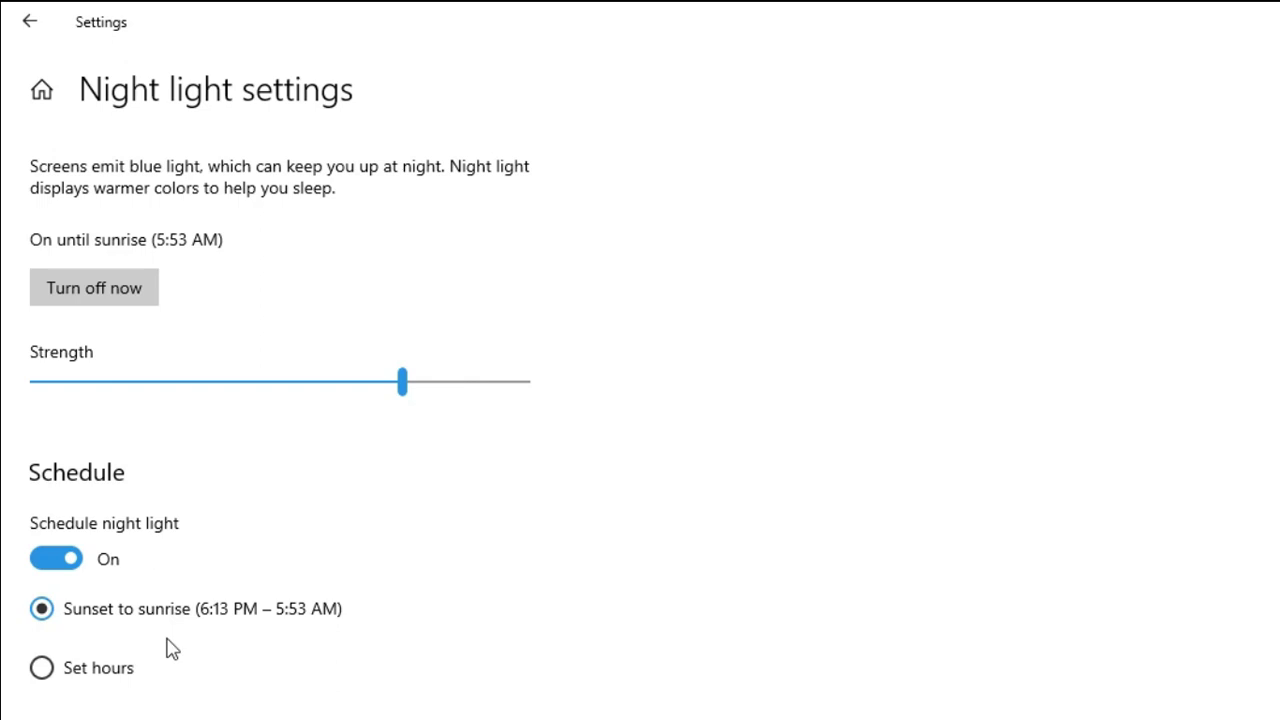
{"action": "left_click", "coordinate": [126, 300]}
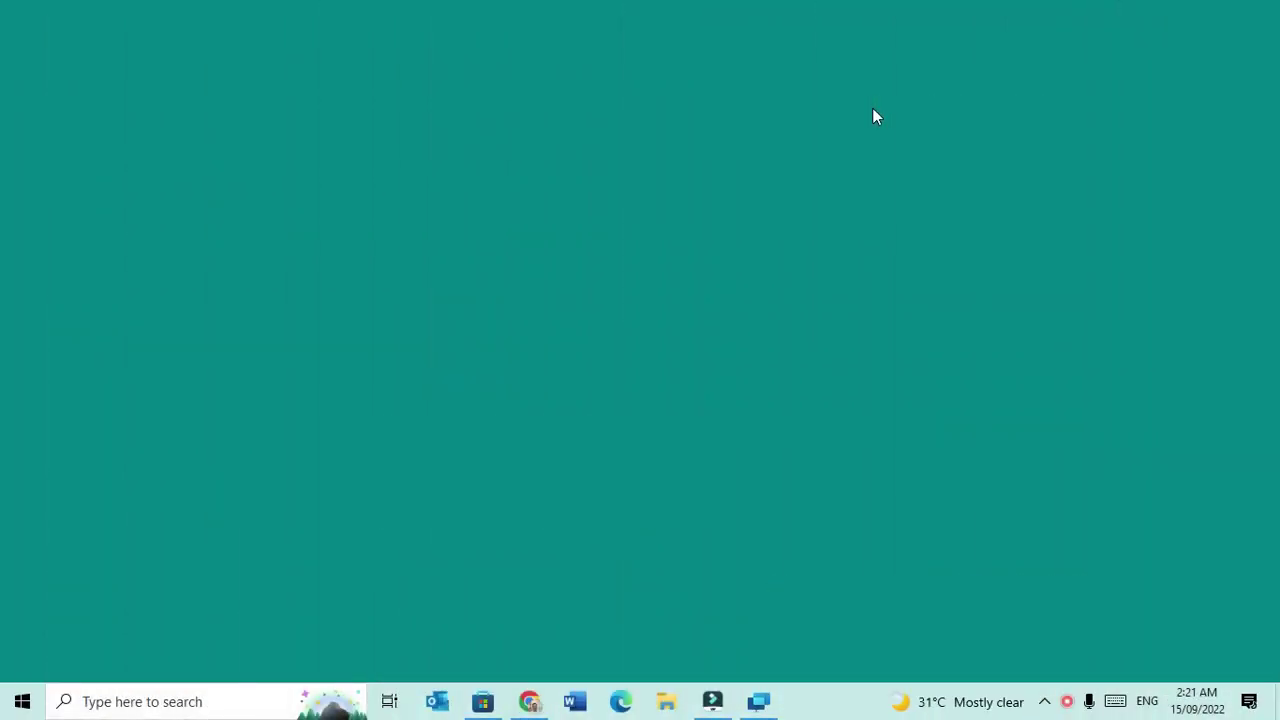
- Open the Colors page of the desktop's personalization settings and set the Windows color mode to Dark
{"action": "right_click", "coordinate": [874, 113]}
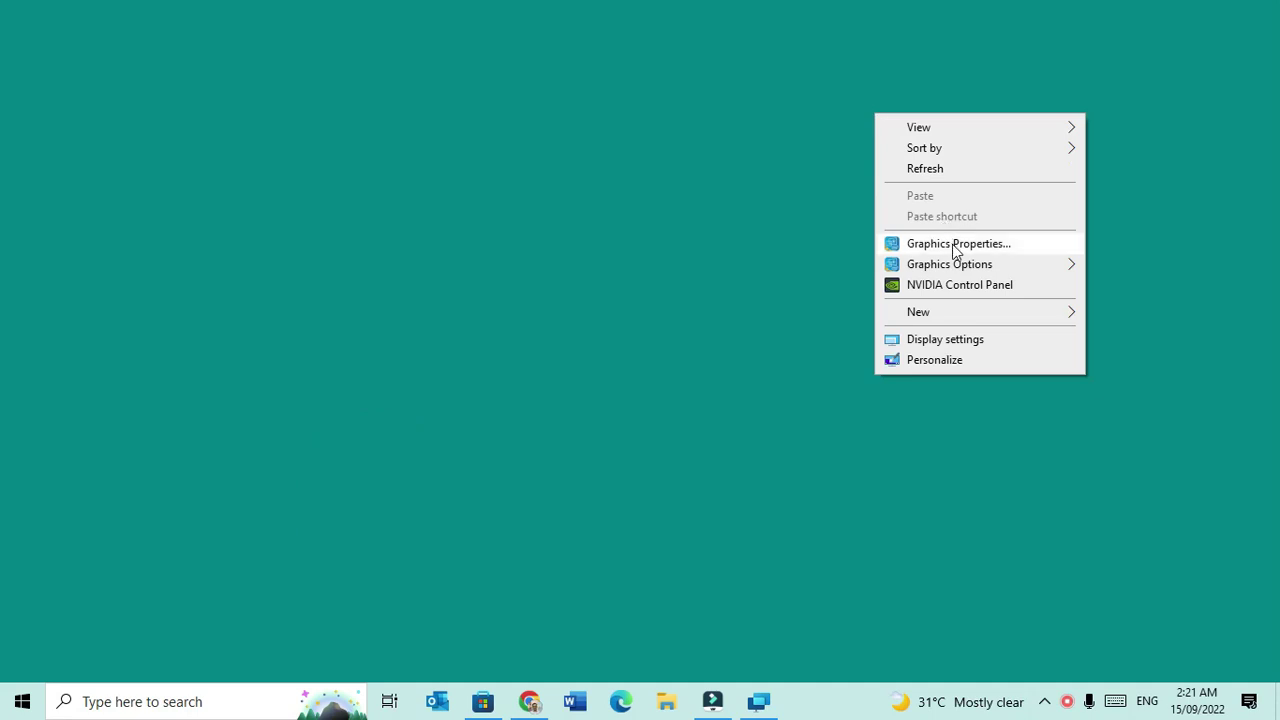
{"action": "right_click", "coordinate": [834, 191]}
{"action": "left_click", "coordinate": [911, 437]}
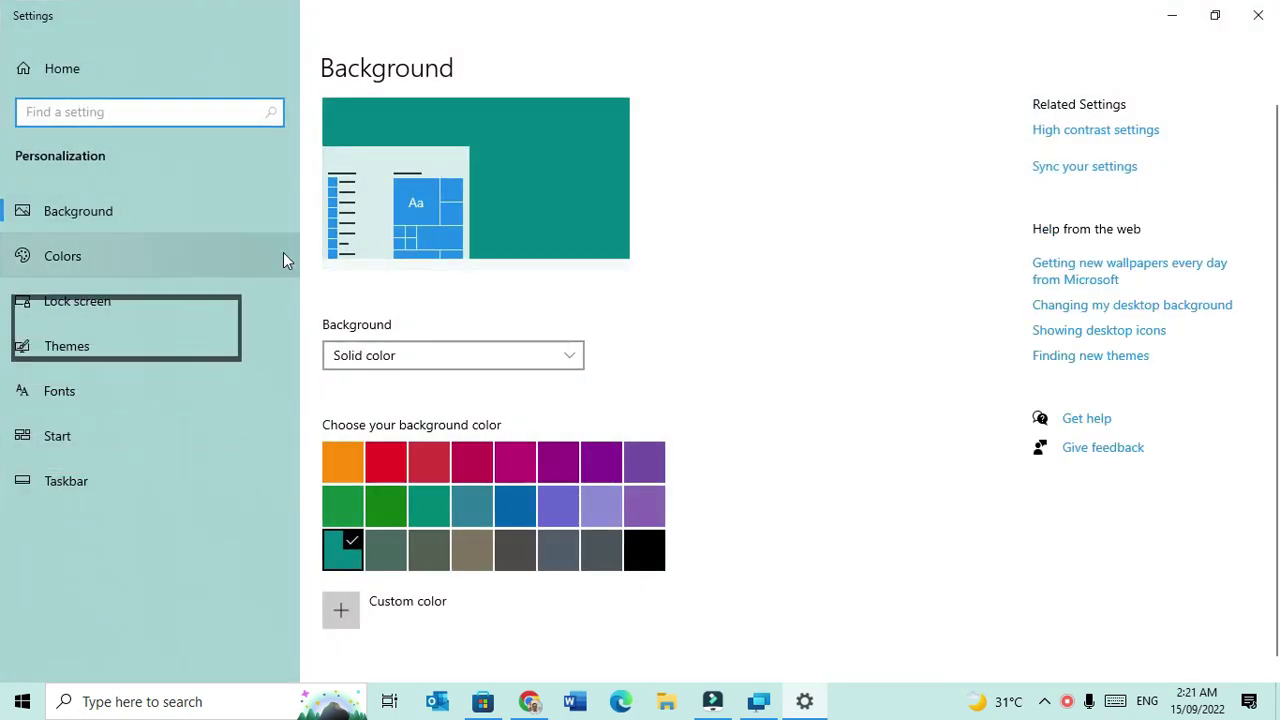
{"action": "left_click", "coordinate": [147, 262]}
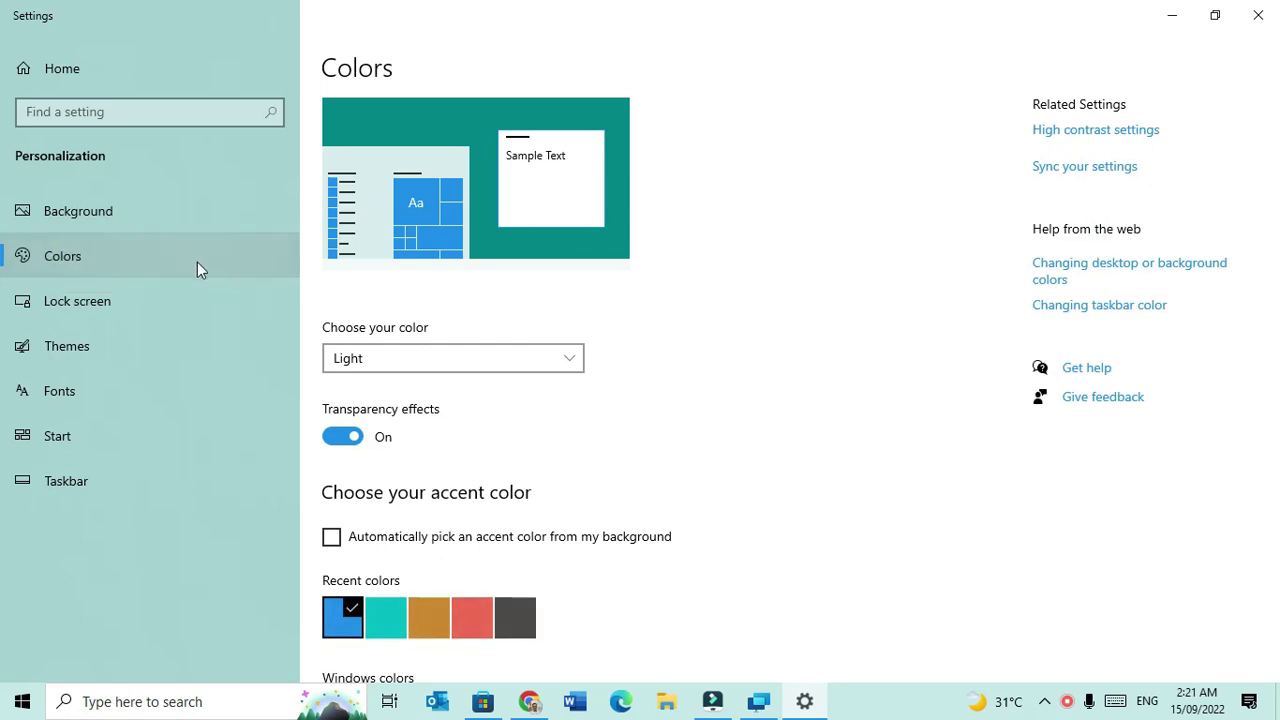
{"action": "left_click", "coordinate": [580, 360]}
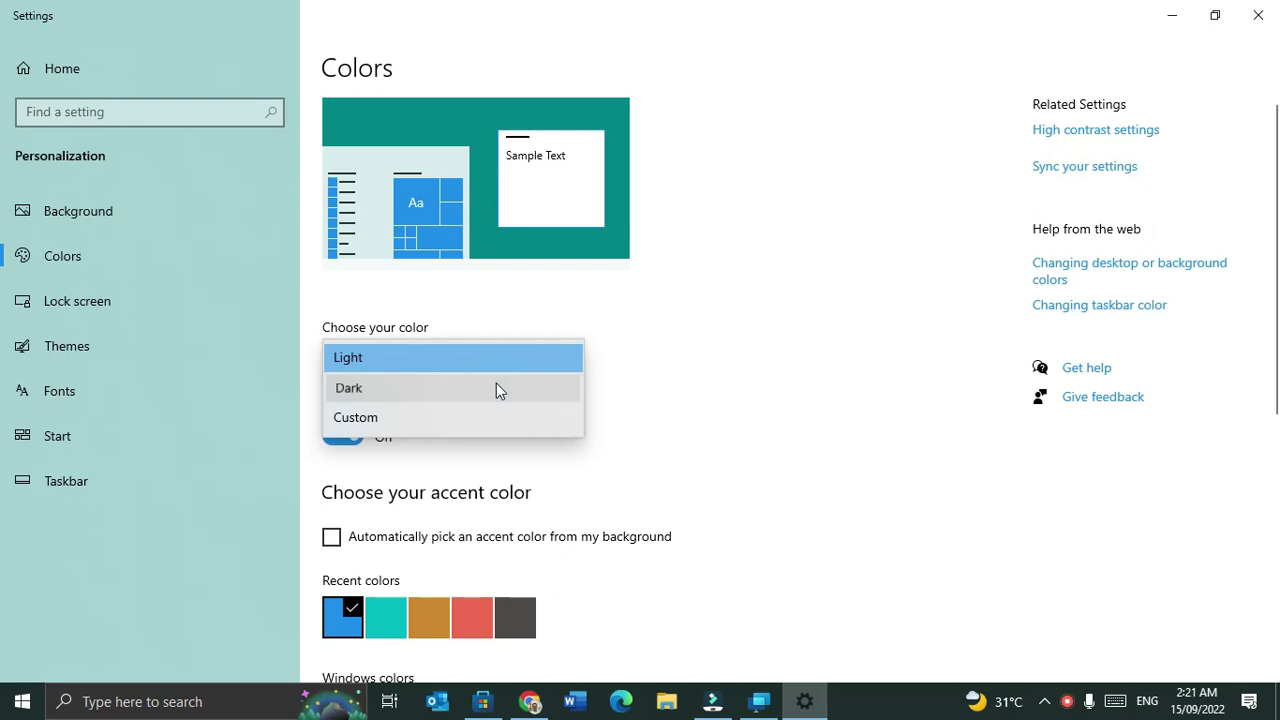
{"action": "left_click", "coordinate": [498, 390]}
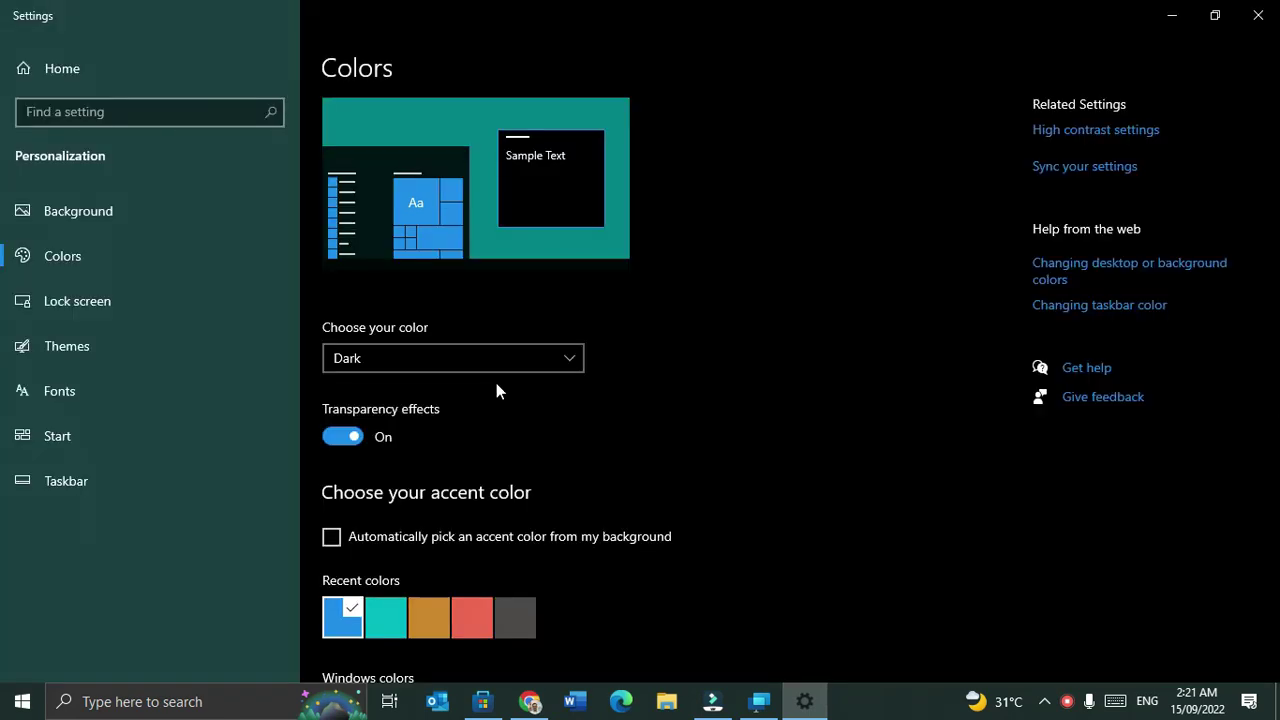
- Choose the recent teal accent color and show it on Start, taskbar, and action center
{"action": "left_click", "coordinate": [397, 615]}
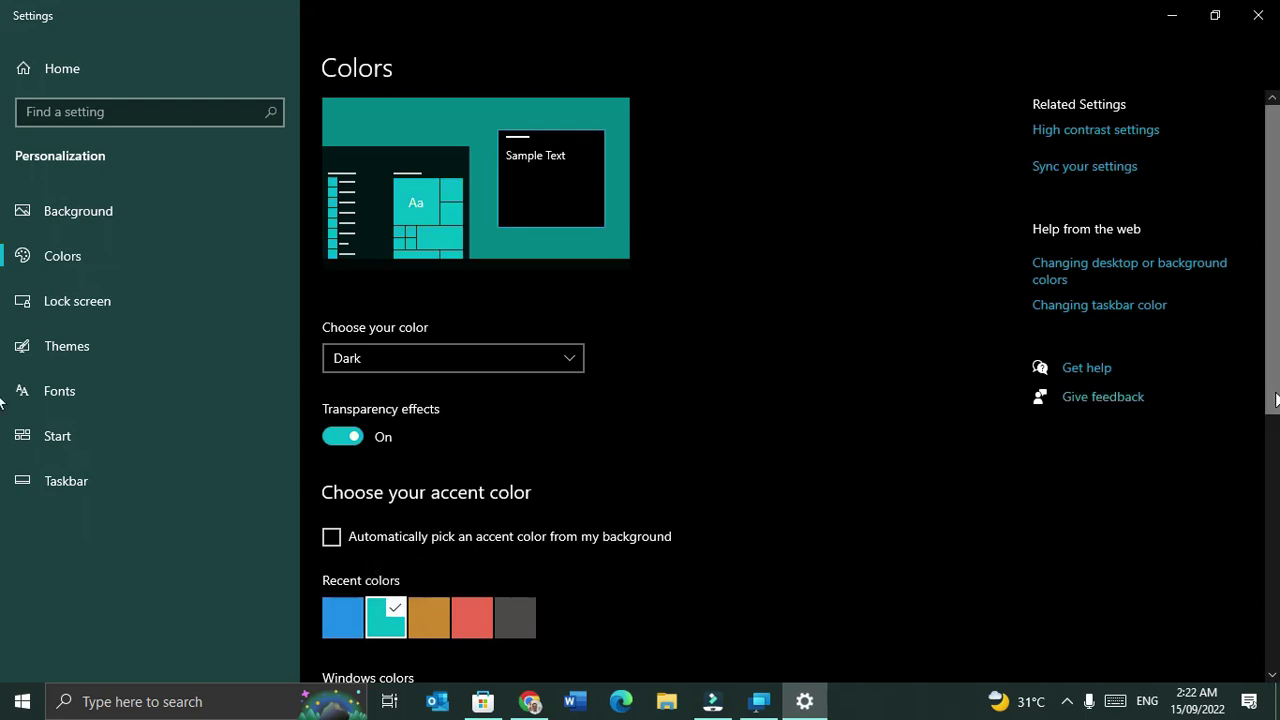
{"action": "scroll", "coordinate": [1268, 386], "scroll_direction": "down", "scroll_amount": 3}
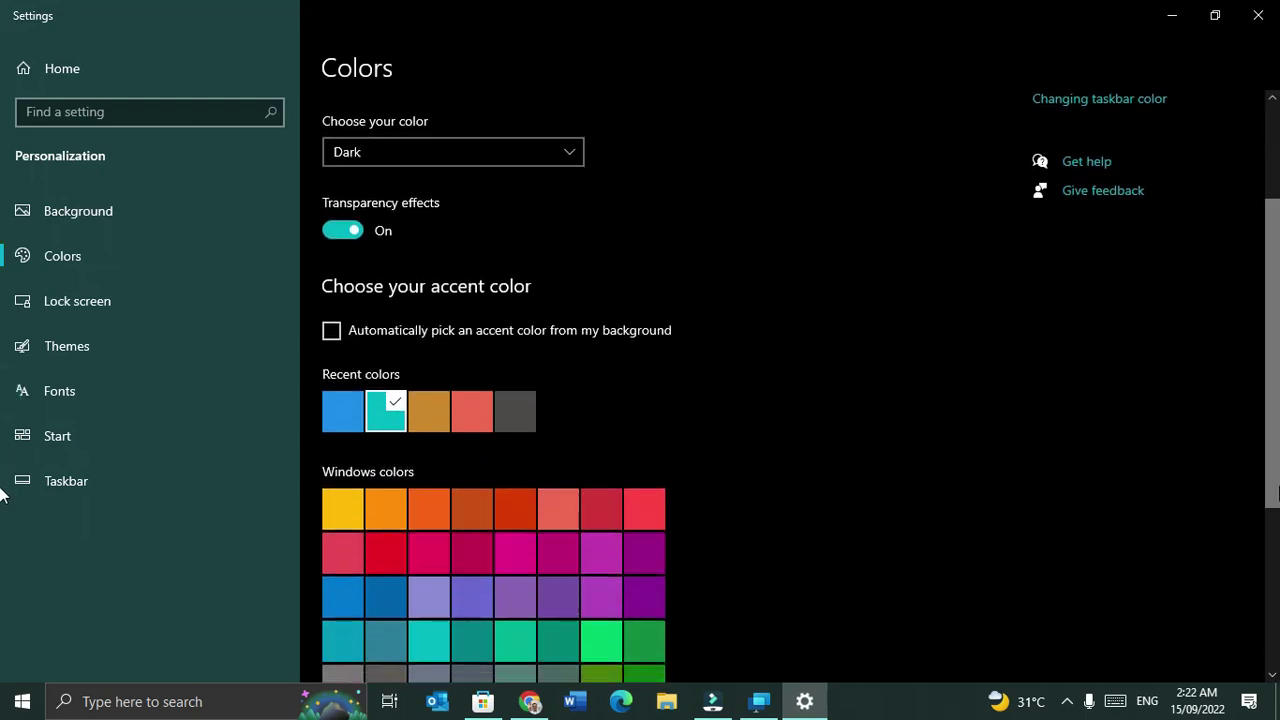
{"action": "scroll", "coordinate": [0, 520], "scroll_direction": "down", "scroll_amount": 3}
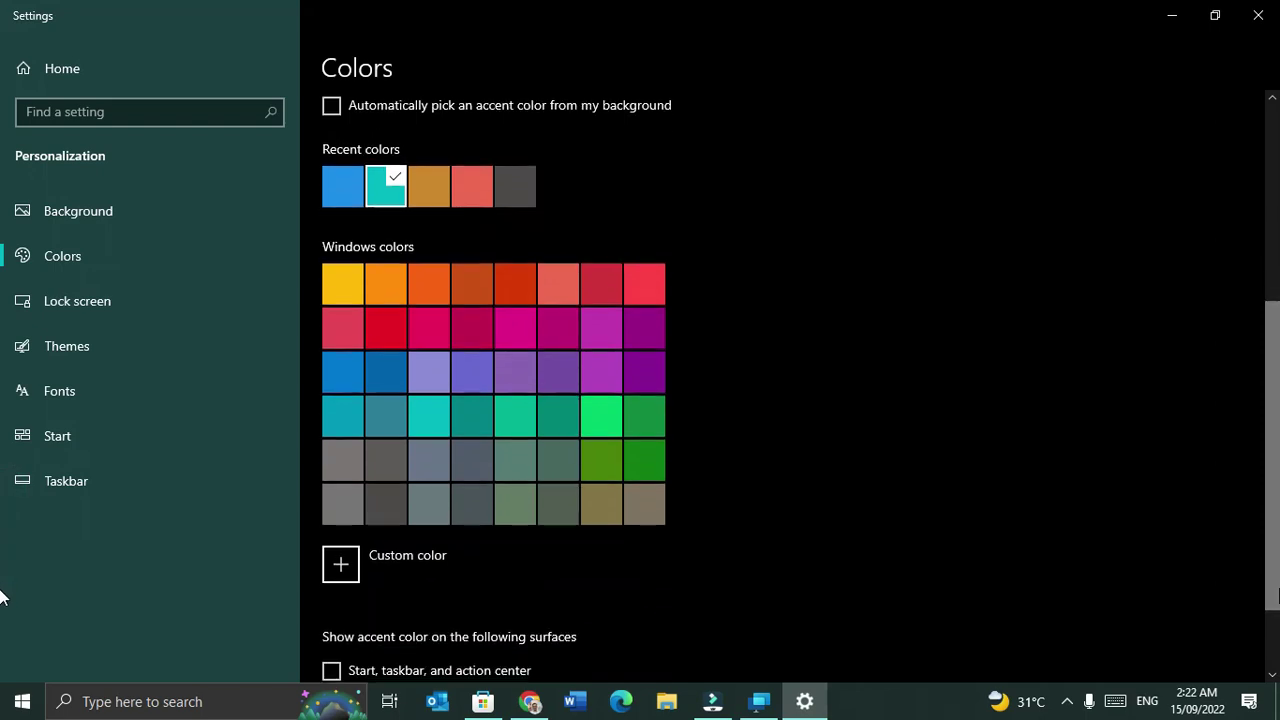
{"action": "scroll", "coordinate": [1272, 660], "scroll_direction": "down", "scroll_amount": 2}
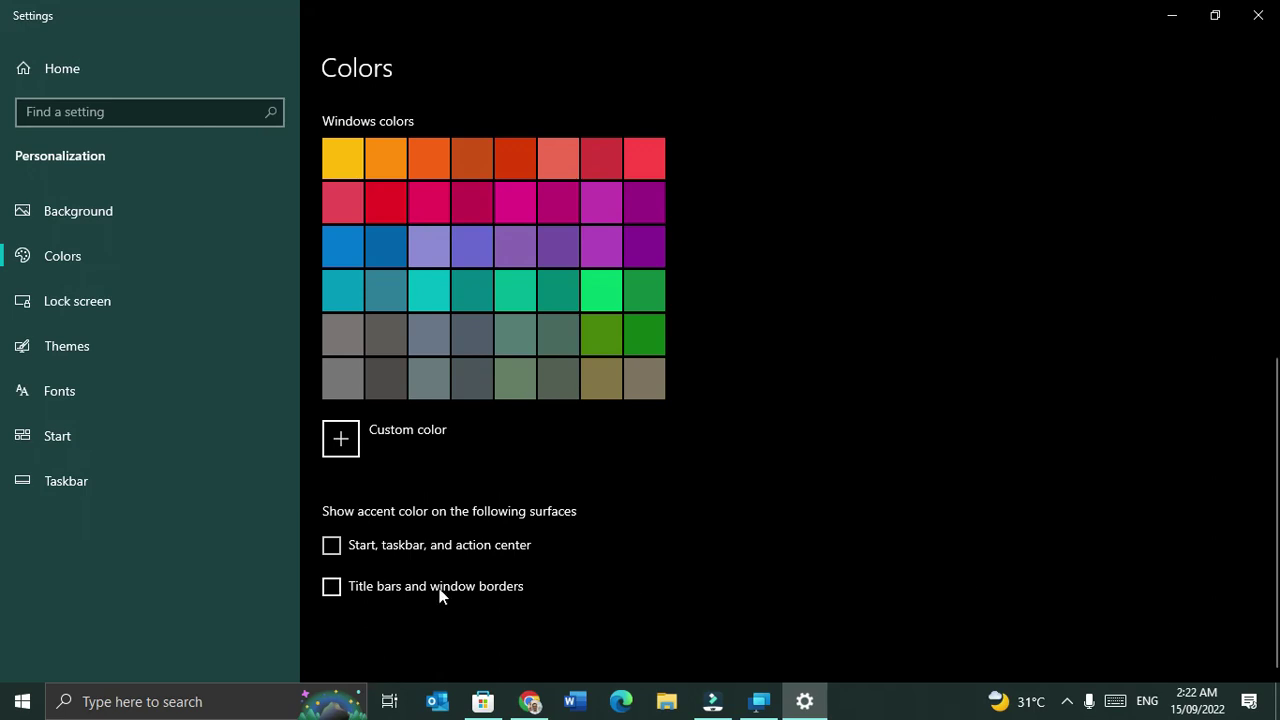
{"action": "left_click", "coordinate": [331, 547]}
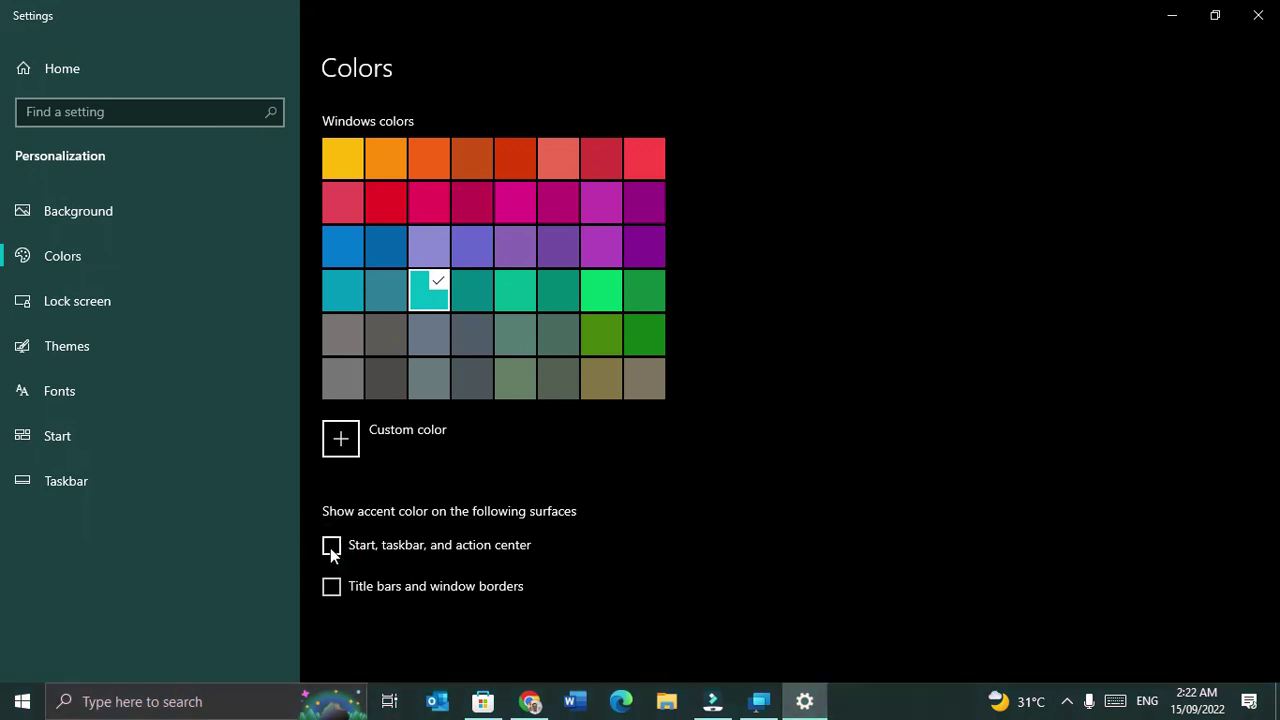
{"action": "left_click", "coordinate": [331, 547]}
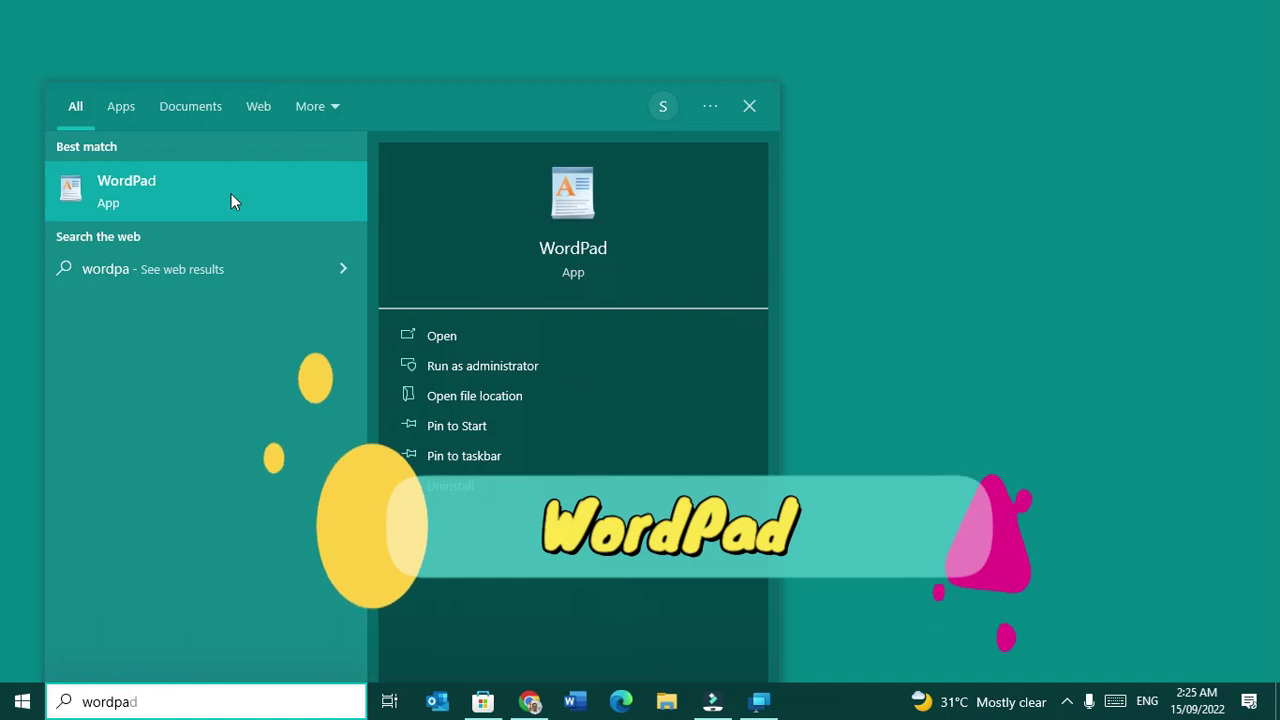
- Open WordPad from the search results and maximize its window
{"action": "left_click", "coordinate": [231, 194]}
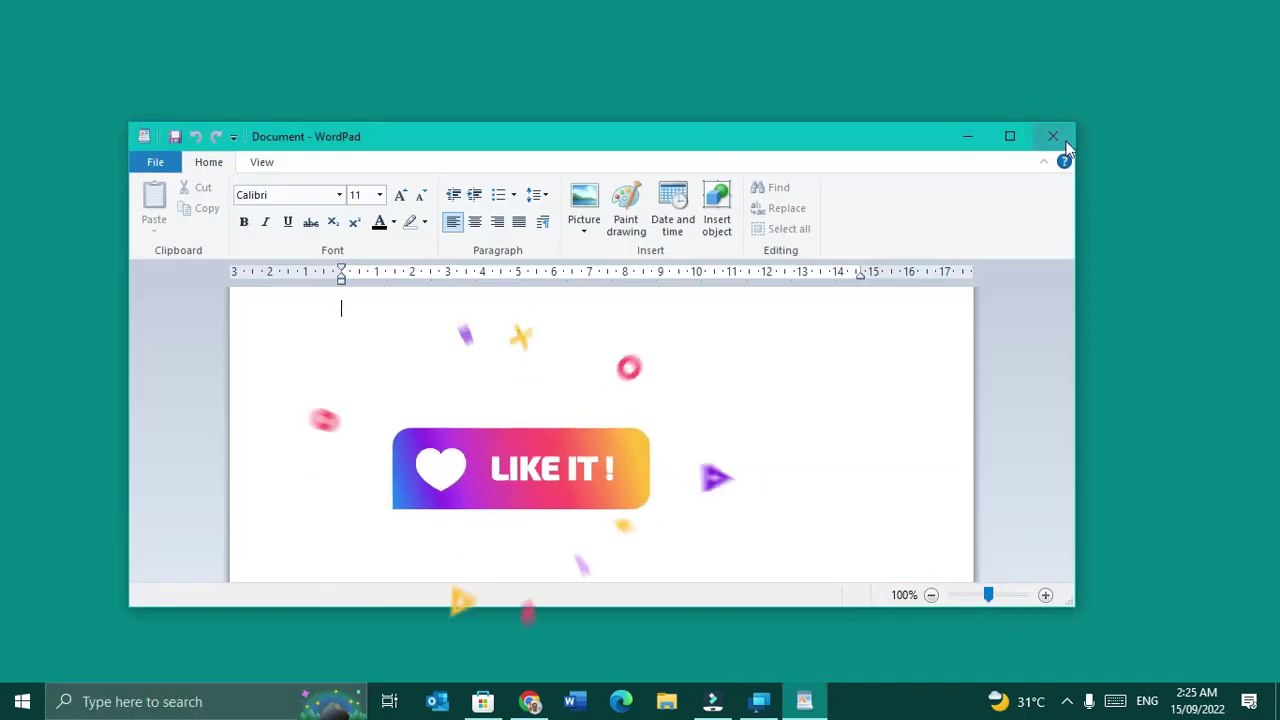
{"action": "left_click", "coordinate": [1023, 135]}
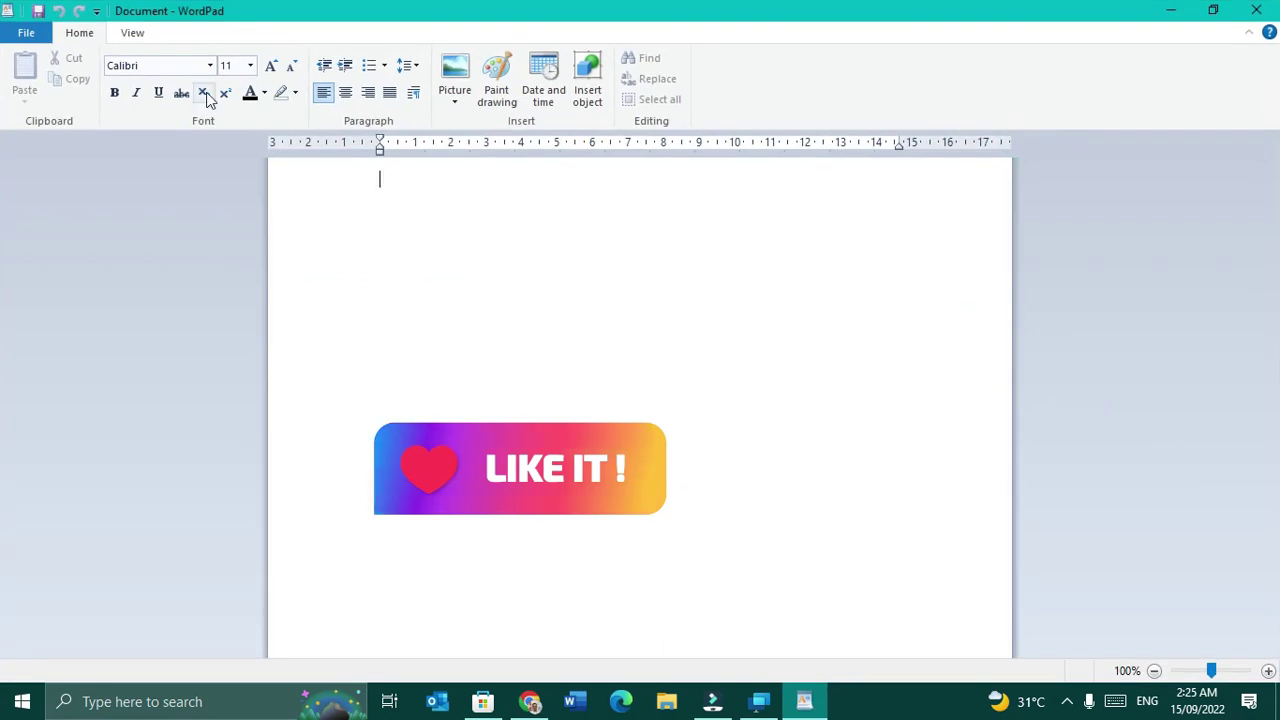
- Enter "how are you" on the second line of the document and center all the text
{"action": "key", "text": "Return"}
{"action": "type", "text": "h"}
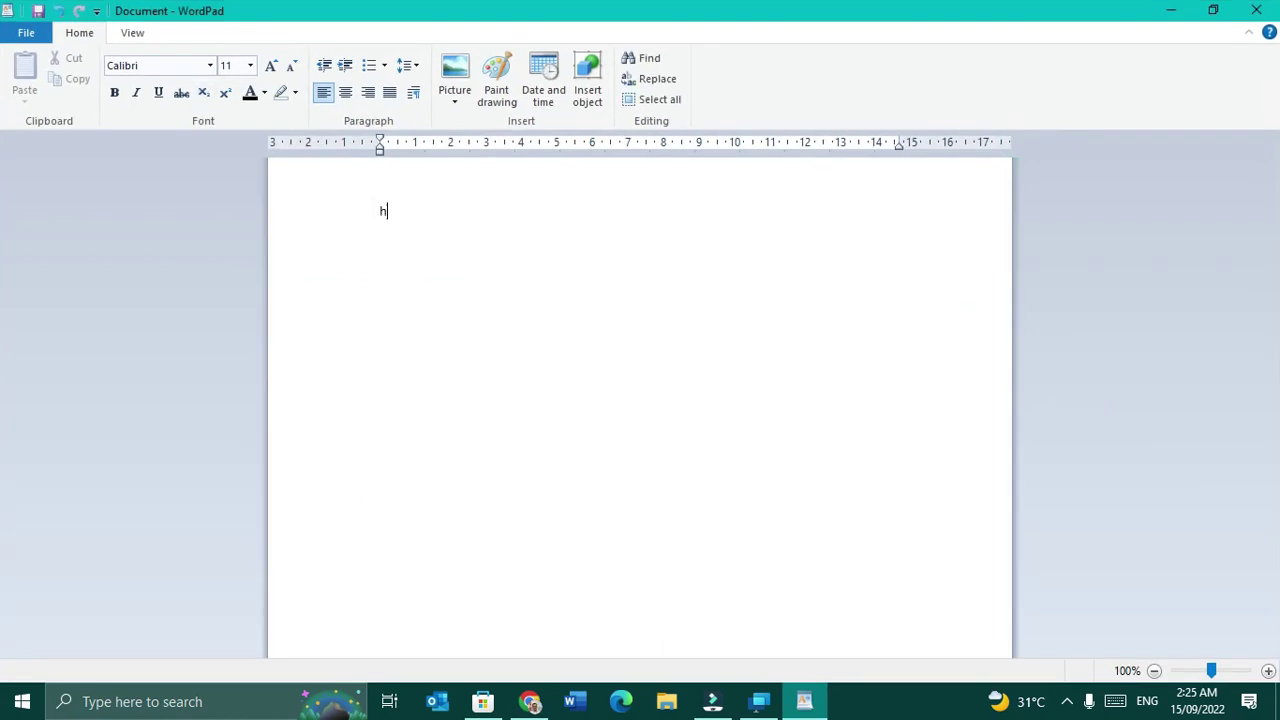
{"action": "type", "text": "ow are you"}
{"action": "key", "text": "ctrl+a"}
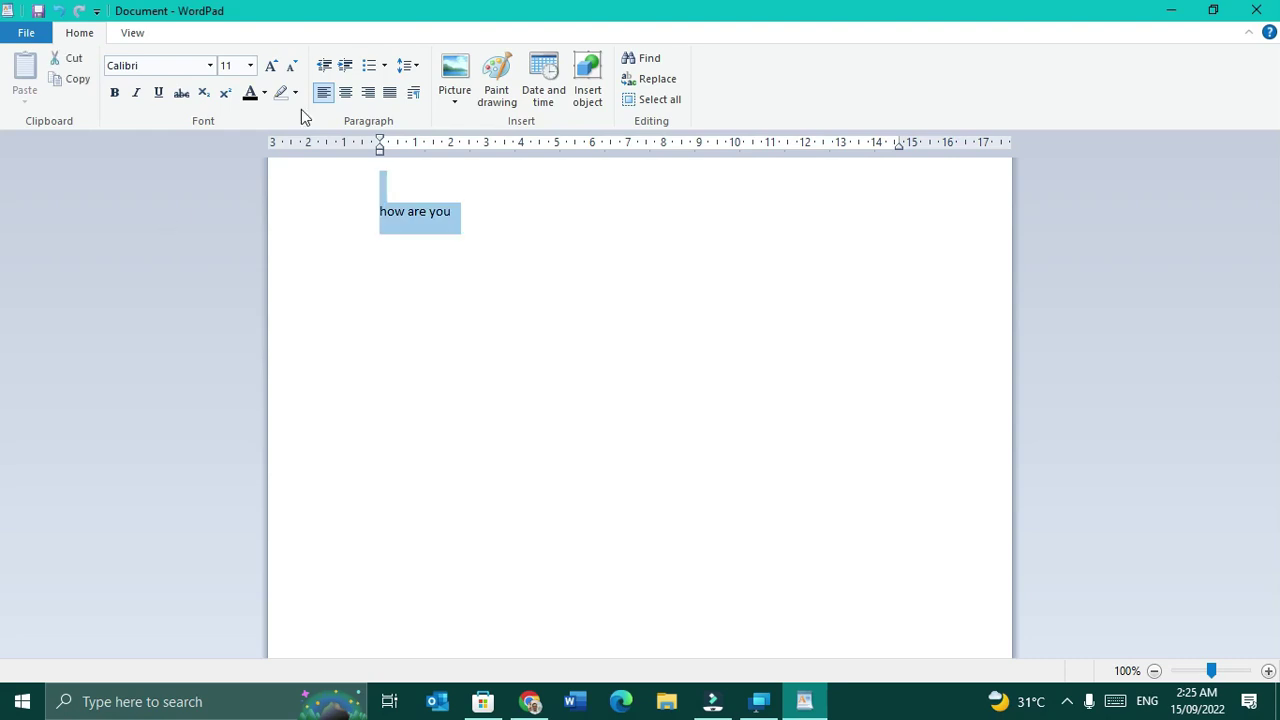
{"action": "left_click", "coordinate": [345, 93]}
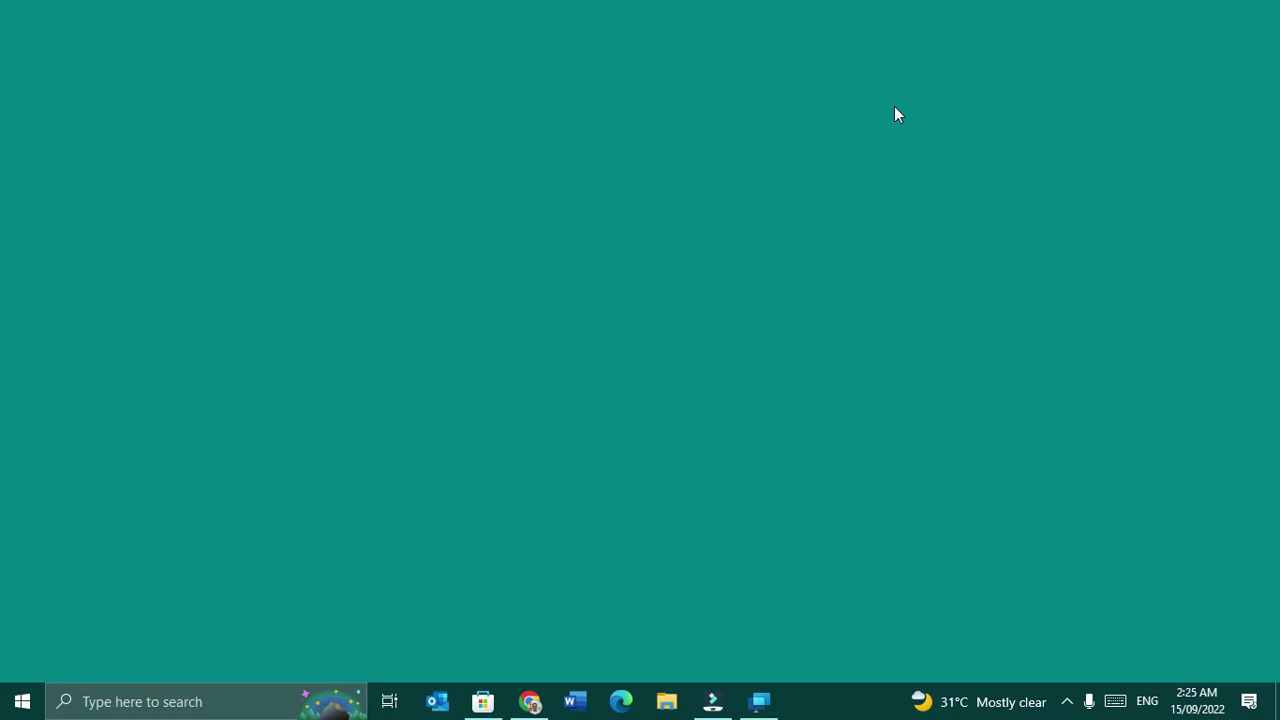
- Search Windows for "wordpa", then launch WordPad with a blank document in a maximized window
{"action": "key", "text": "super"}
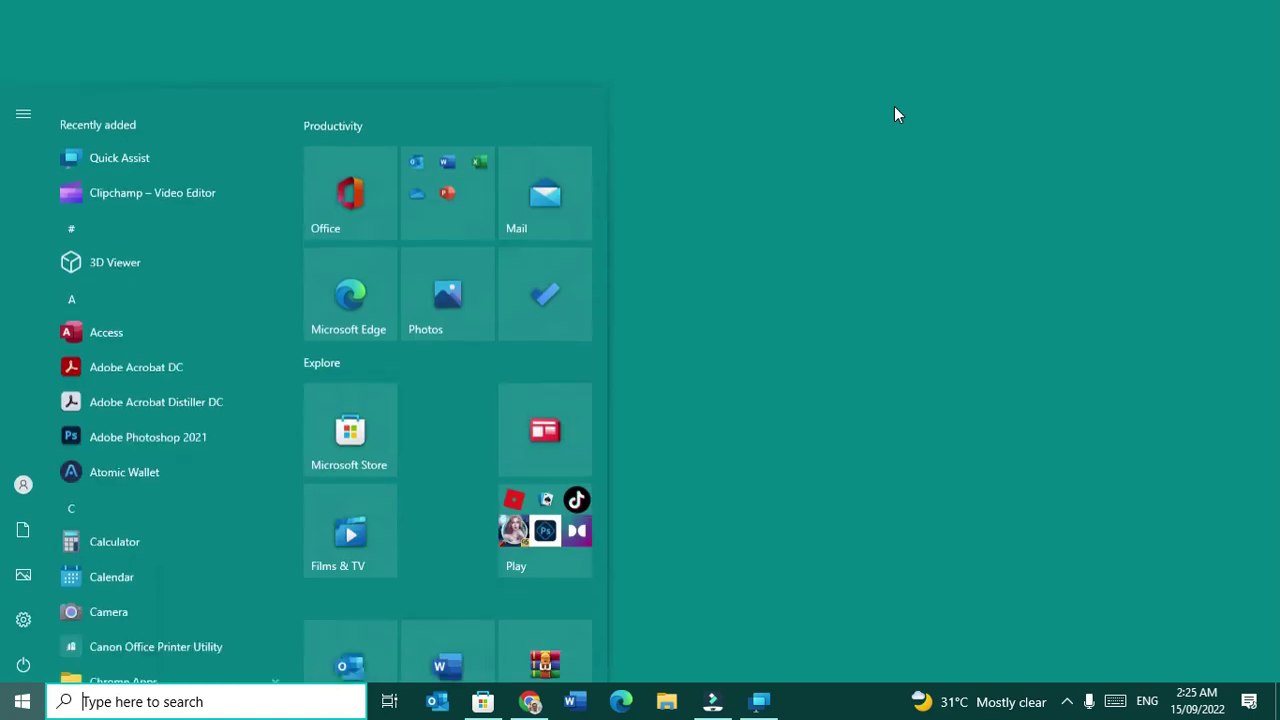
{"action": "type", "text": "w"}
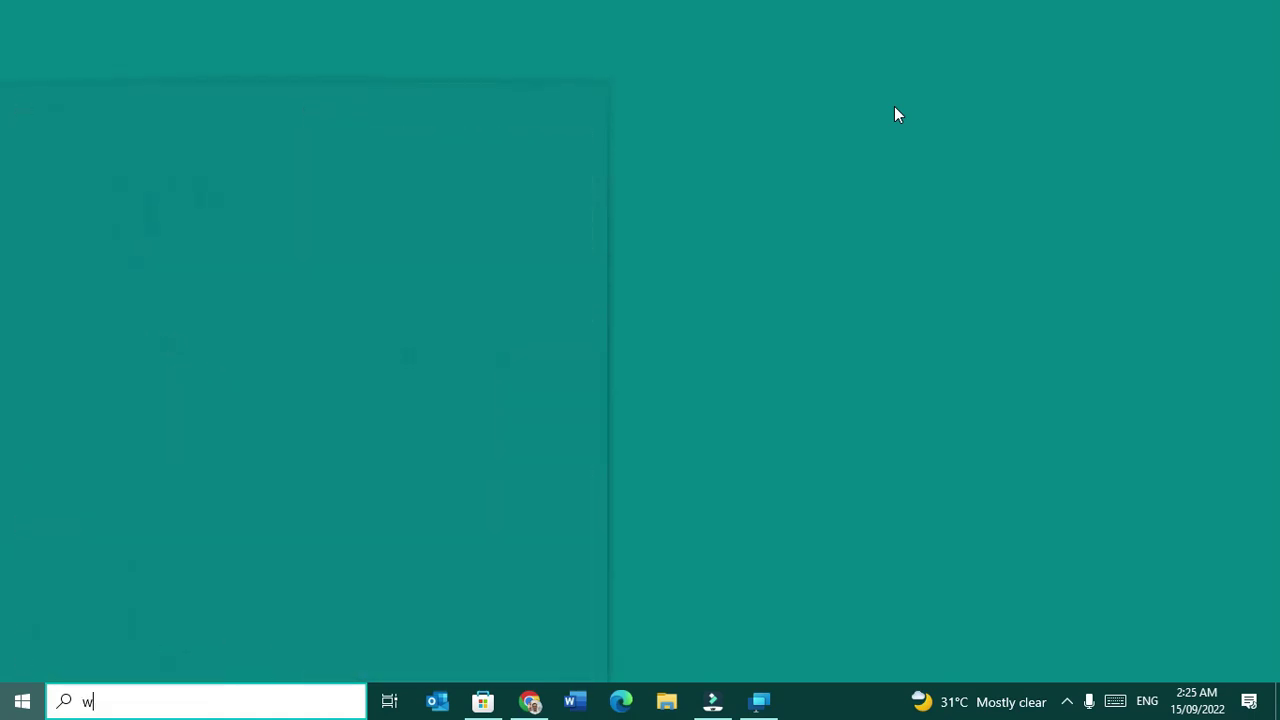
{"action": "type", "text": "or"}
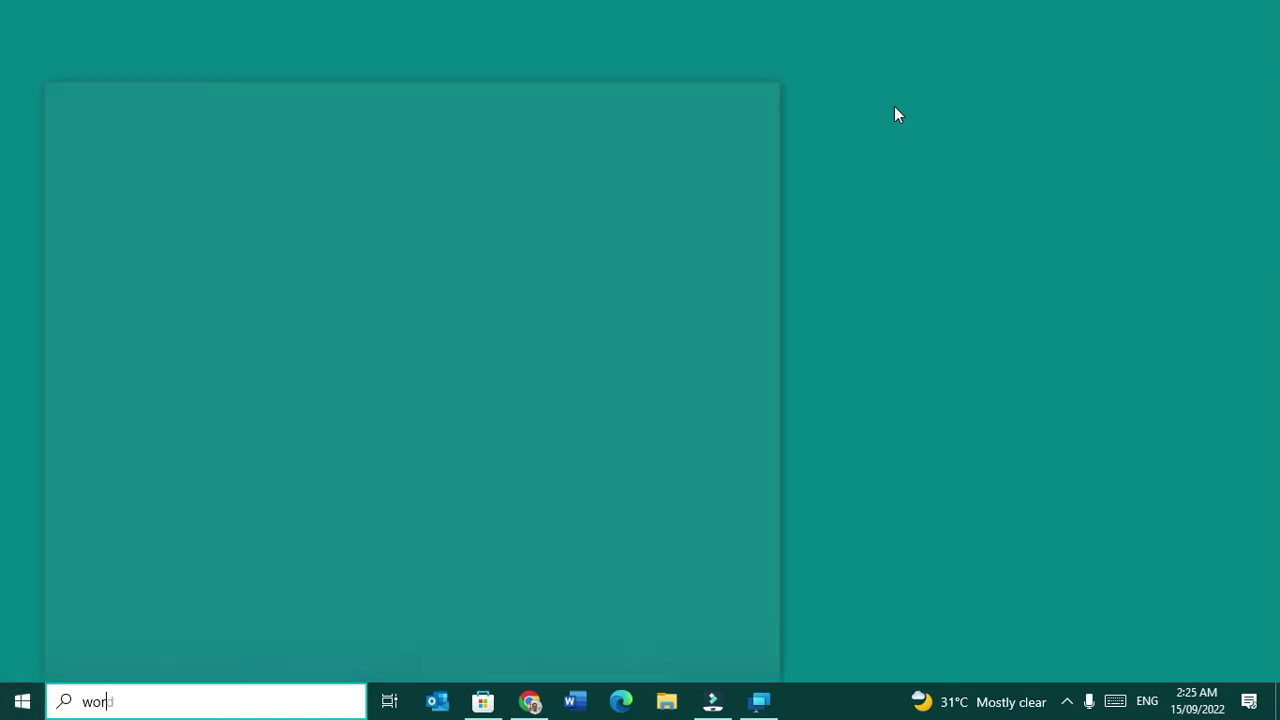
{"action": "type", "text": "dpa"}
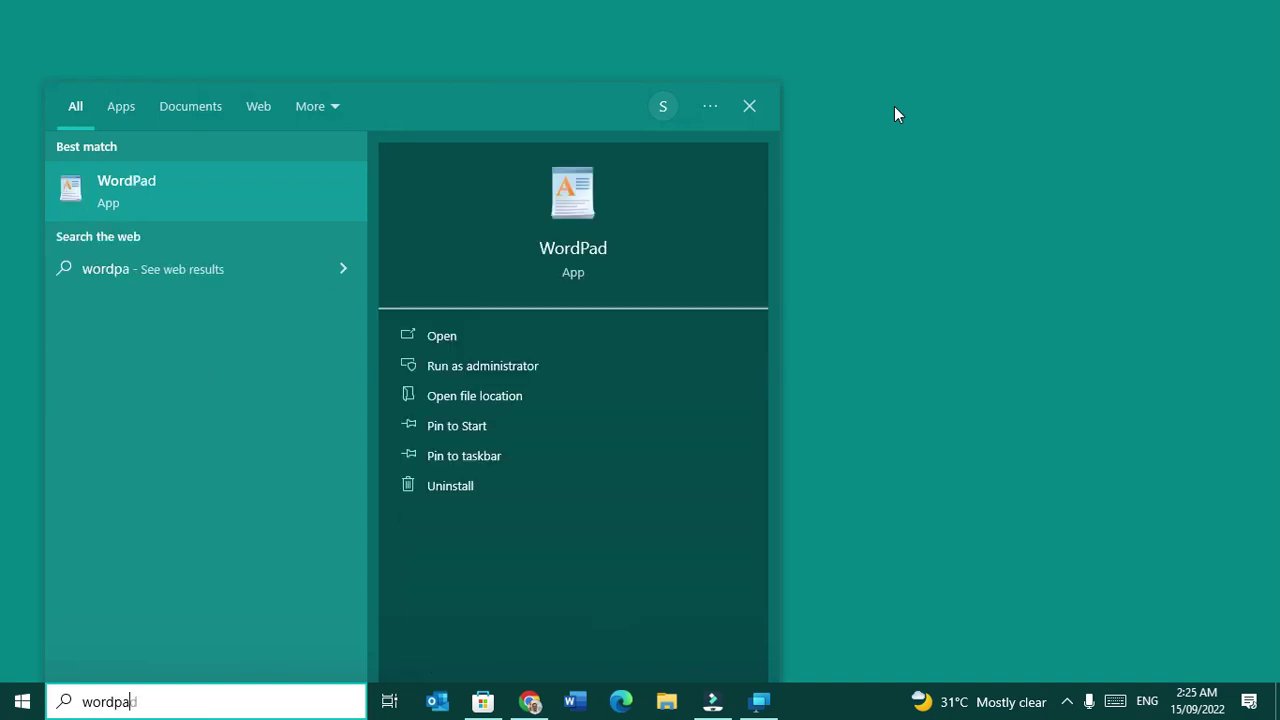
{"action": "left_click", "coordinate": [231, 201]}
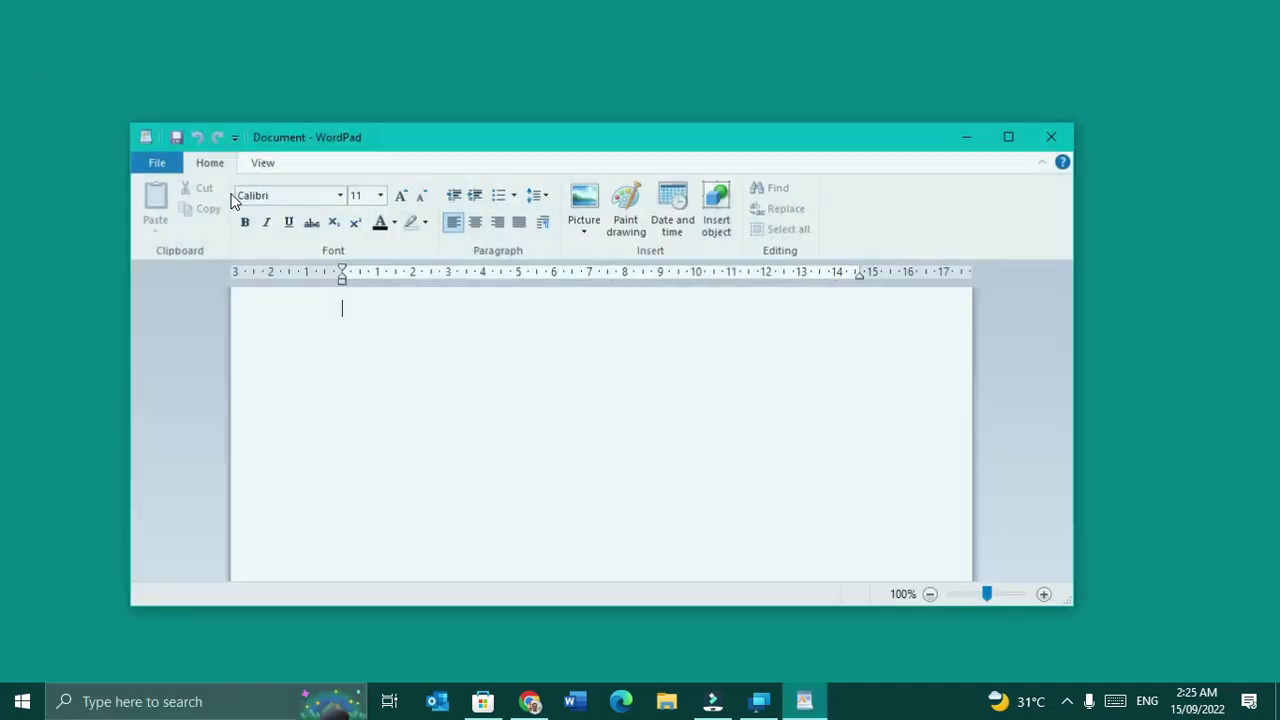
{"action": "left_click", "coordinate": [1020, 136]}
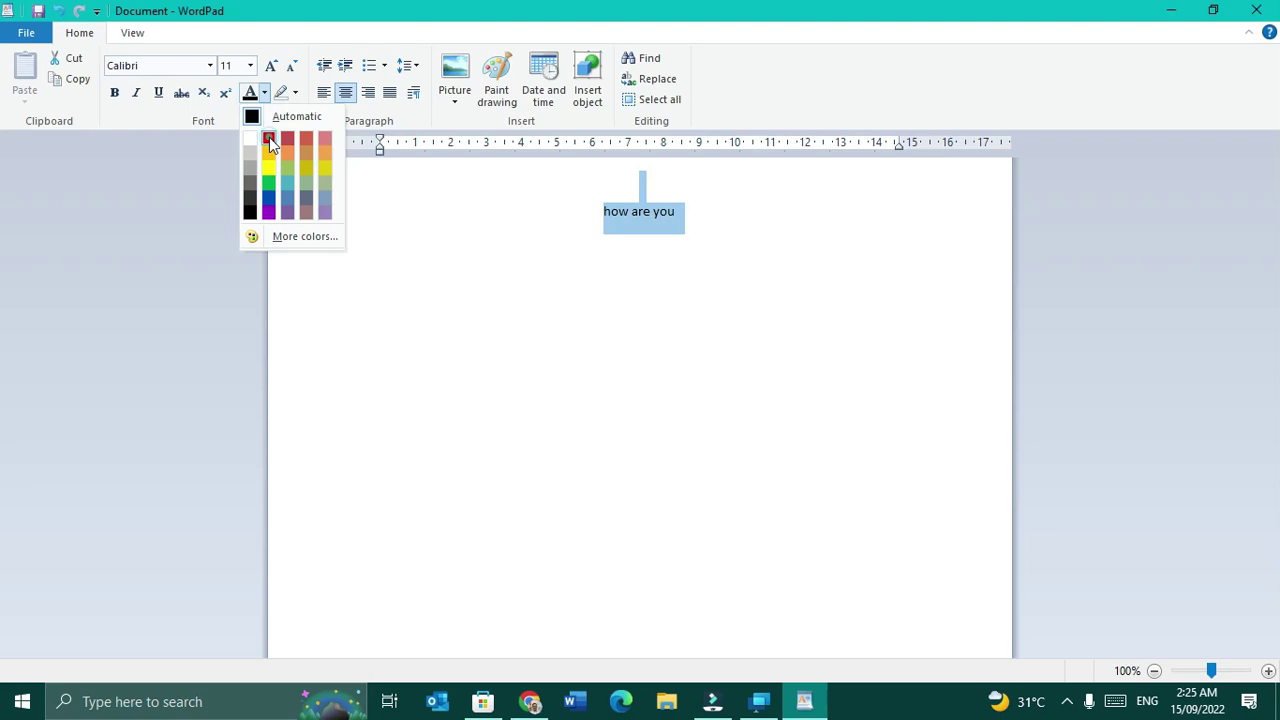
- Format the selected "how are you" text in red, underlined and bold
{"action": "left_click", "coordinate": [268, 140]}
{"action": "left_click", "coordinate": [158, 94]}
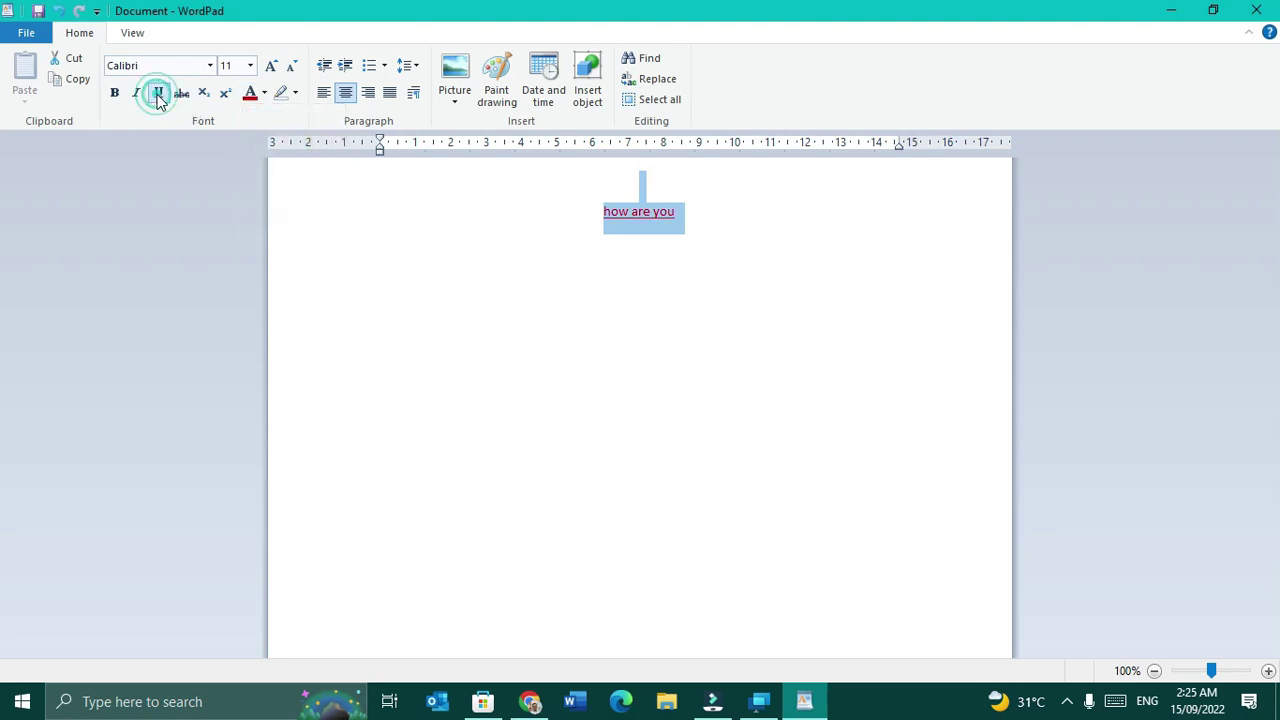
{"action": "left_click", "coordinate": [111, 93]}
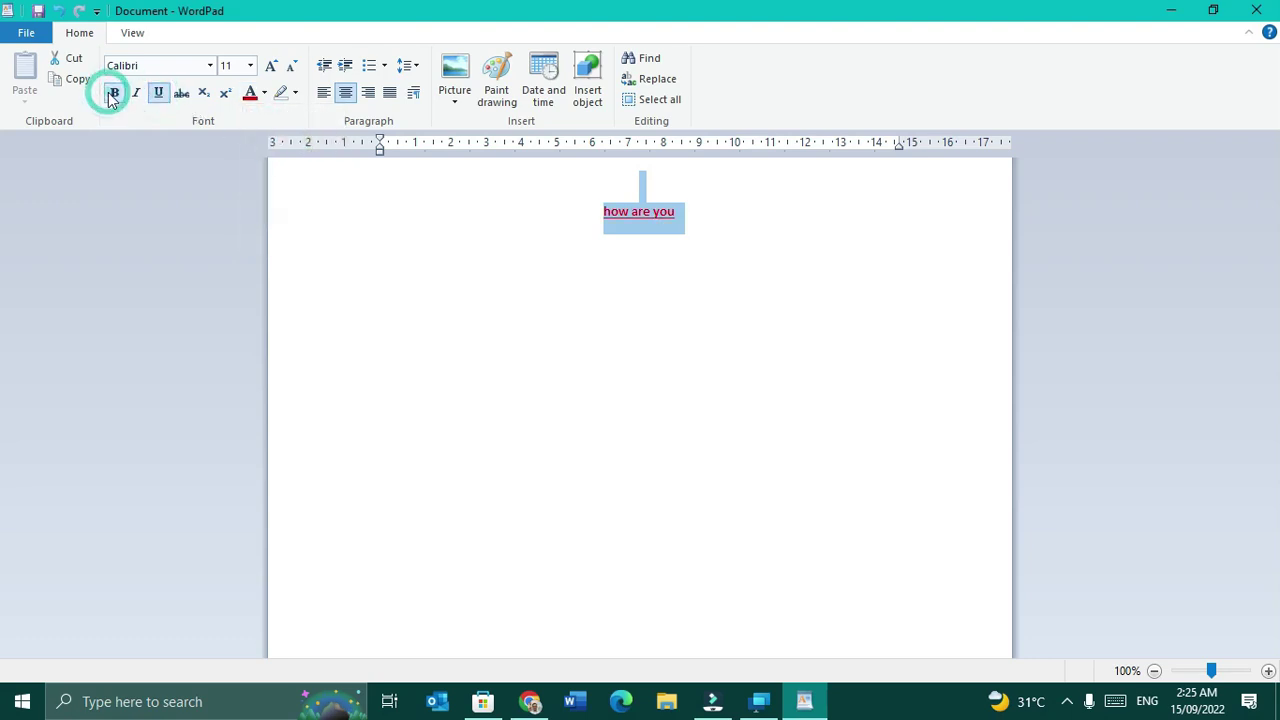
- Set the font size of the selected "how are you" text to 28
{"action": "left_click", "coordinate": [250, 65]}
{"action": "left_click", "coordinate": [237, 277]}
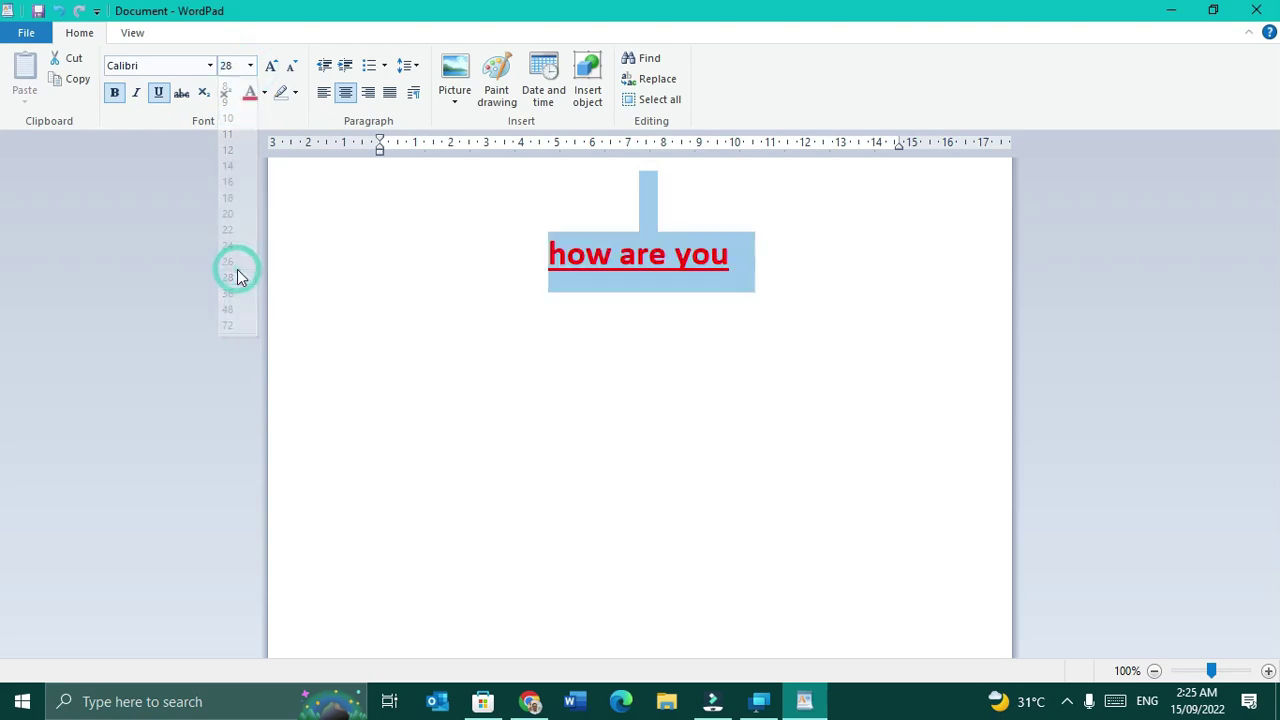
- Insert a Paint drawing into the document and sketch a short freehand stroke on its blank canvas
{"action": "left_click", "coordinate": [492, 88]}
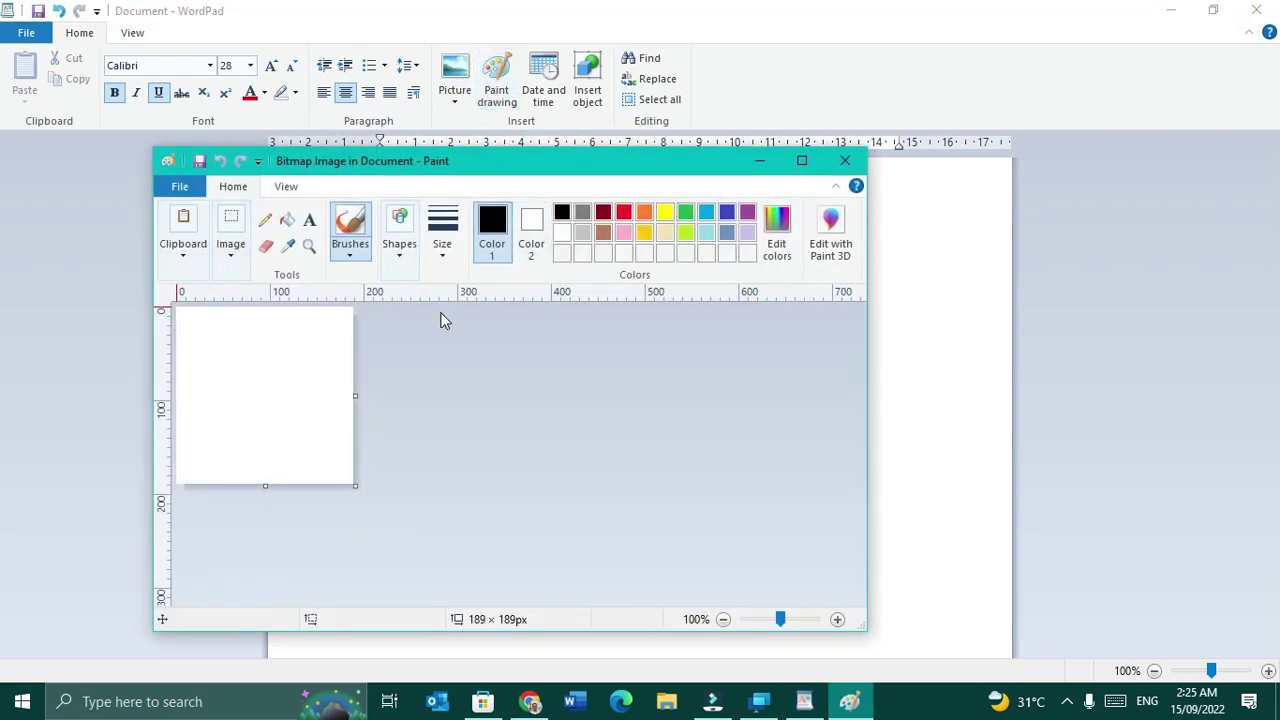
{"action": "left_click_drag", "start_coordinate": [226, 318], "coordinate": [271, 364]}
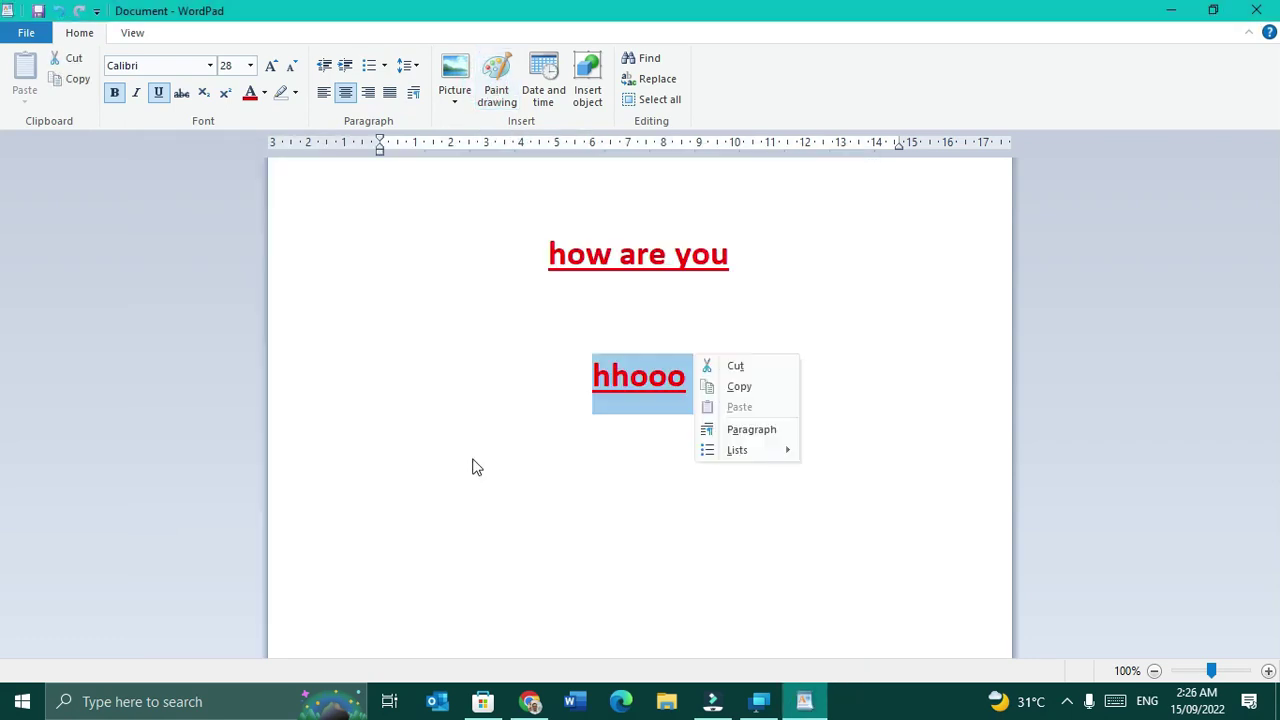
- Dismiss the context menu and deselect "hhooo", and search Google for "tinyspell" in Chrome
{"action": "key", "text": "Escape"}
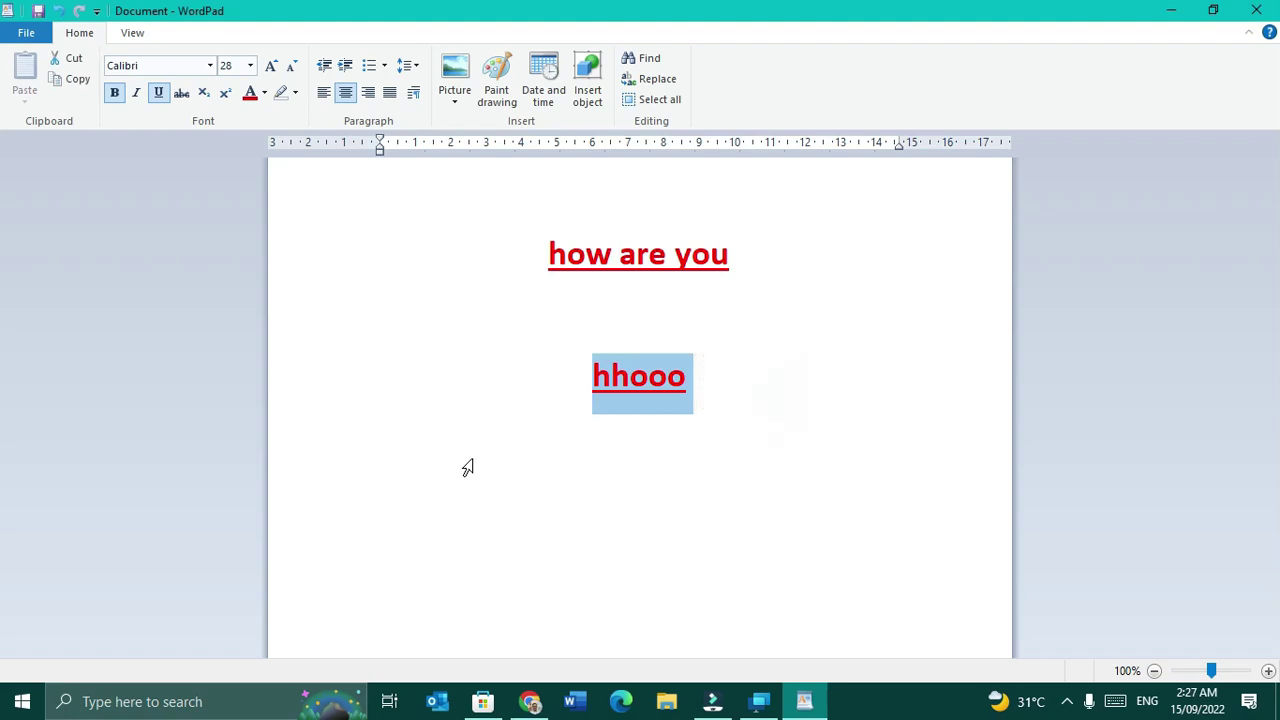
{"action": "left_click", "coordinate": [736, 373]}
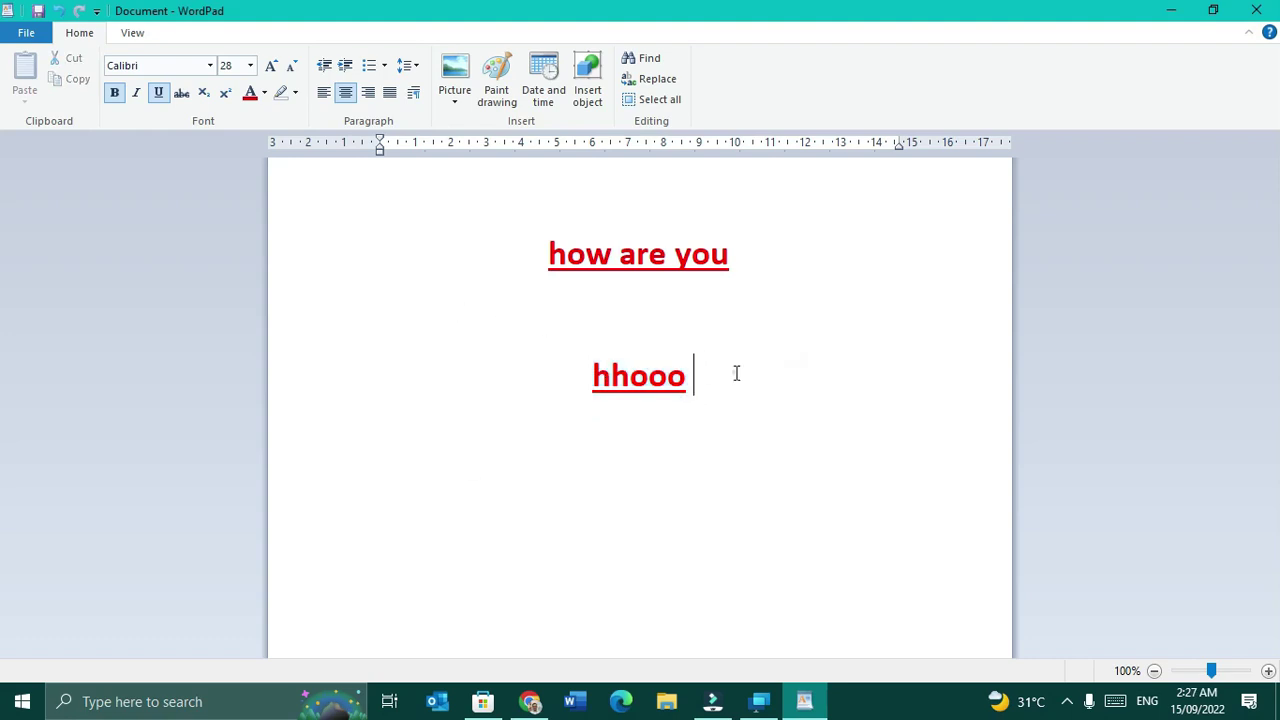
{"action": "left_click", "coordinate": [533, 703]}
{"action": "left_click", "coordinate": [249, 40]}
{"action": "type", "text": "tiny"}
{"action": "type", "text": "spelll"}
{"action": "key", "text": "BackSpace"}
{"action": "key", "text": "Return"}
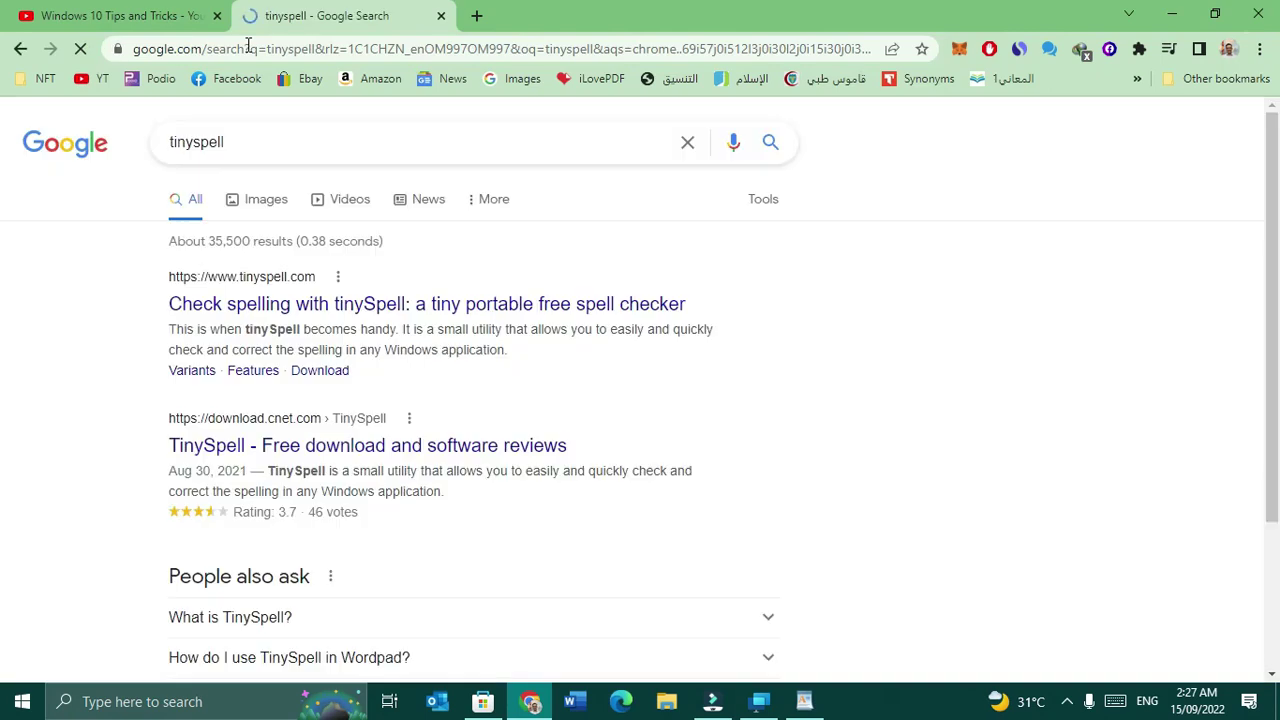
- Open the tinyspell.com search result and select the "For Windows 7/8/10/11" line on its home page
{"action": "left_click", "coordinate": [290, 303]}
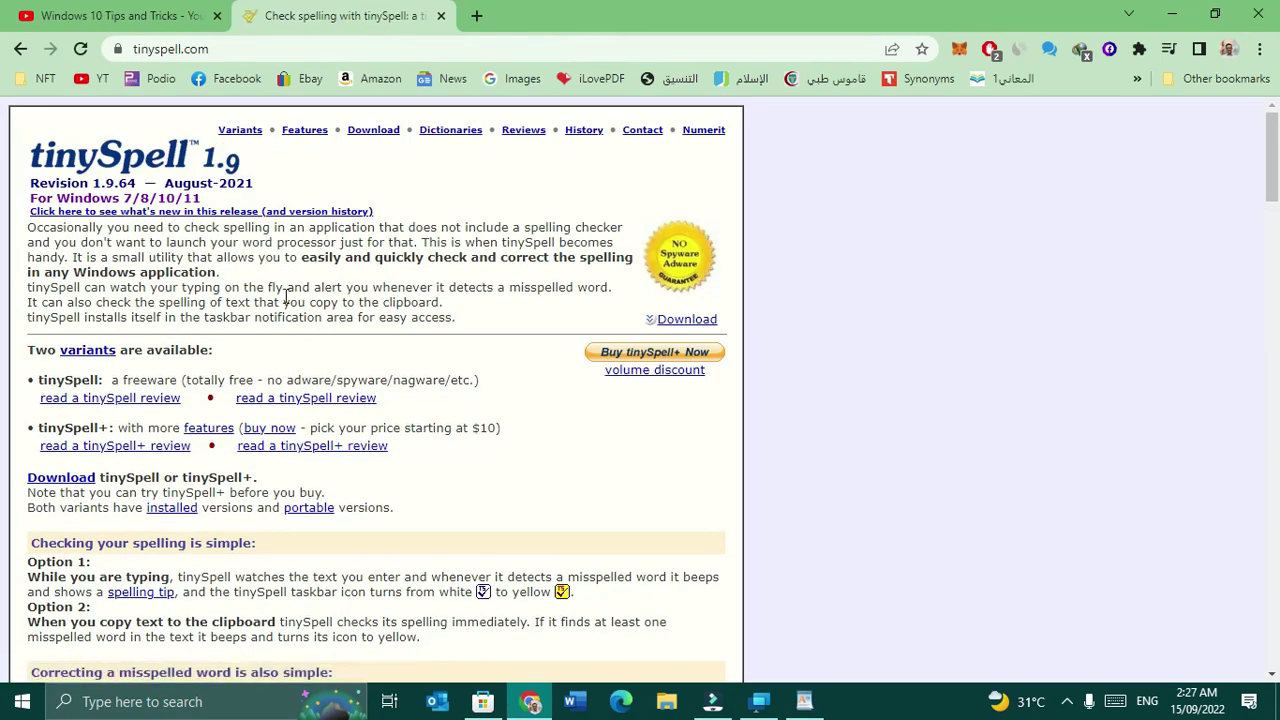
{"action": "left_click", "coordinate": [193, 198]}
{"action": "left_click_drag", "start_coordinate": [170, 198], "coordinate": [31, 201]}
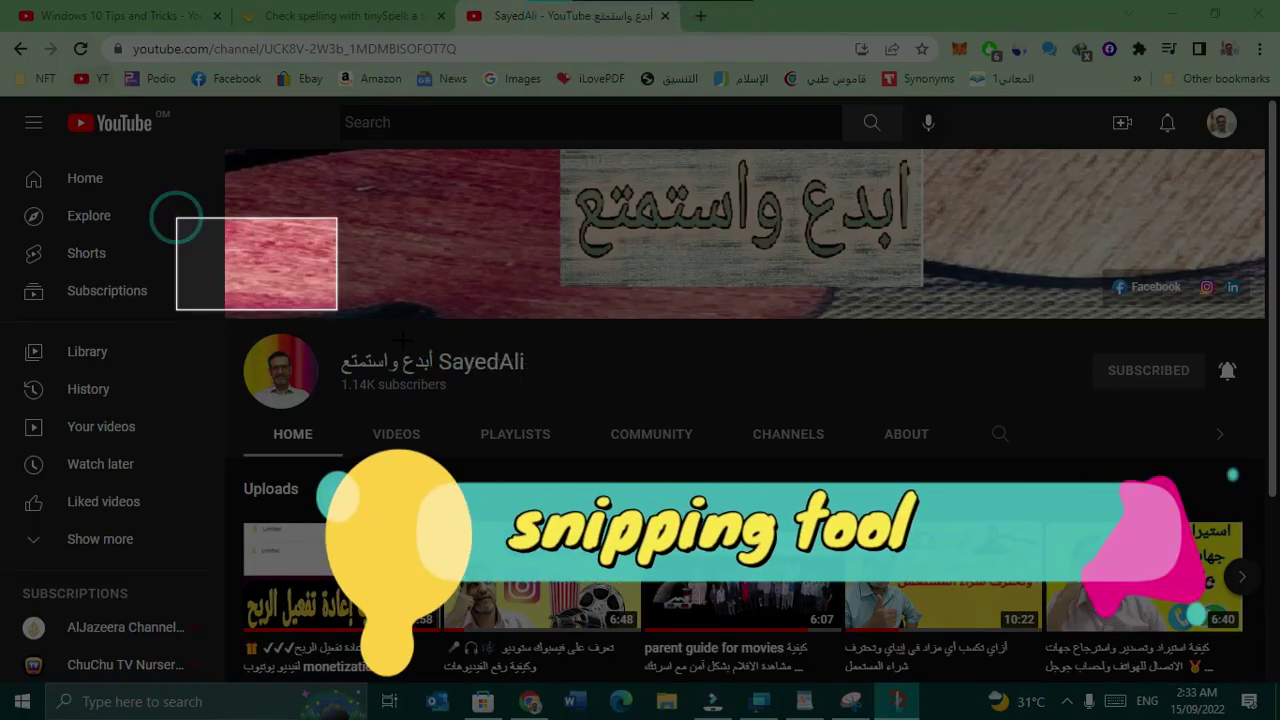
- Capture a rectangular snip of the YouTube channel page from its banner to the Uploads row and maximize it for pen markup
{"action": "mouse_move", "coordinate": [337, 309]}
{"action": "left_mouse_down"}
{"action": "mouse_move", "coordinate": [831, 666]}
{"action": "mouse_move", "coordinate": [1172, 692]}
{"action": "mouse_move", "coordinate": [1237, 675]}
{"action": "left_mouse_up"}
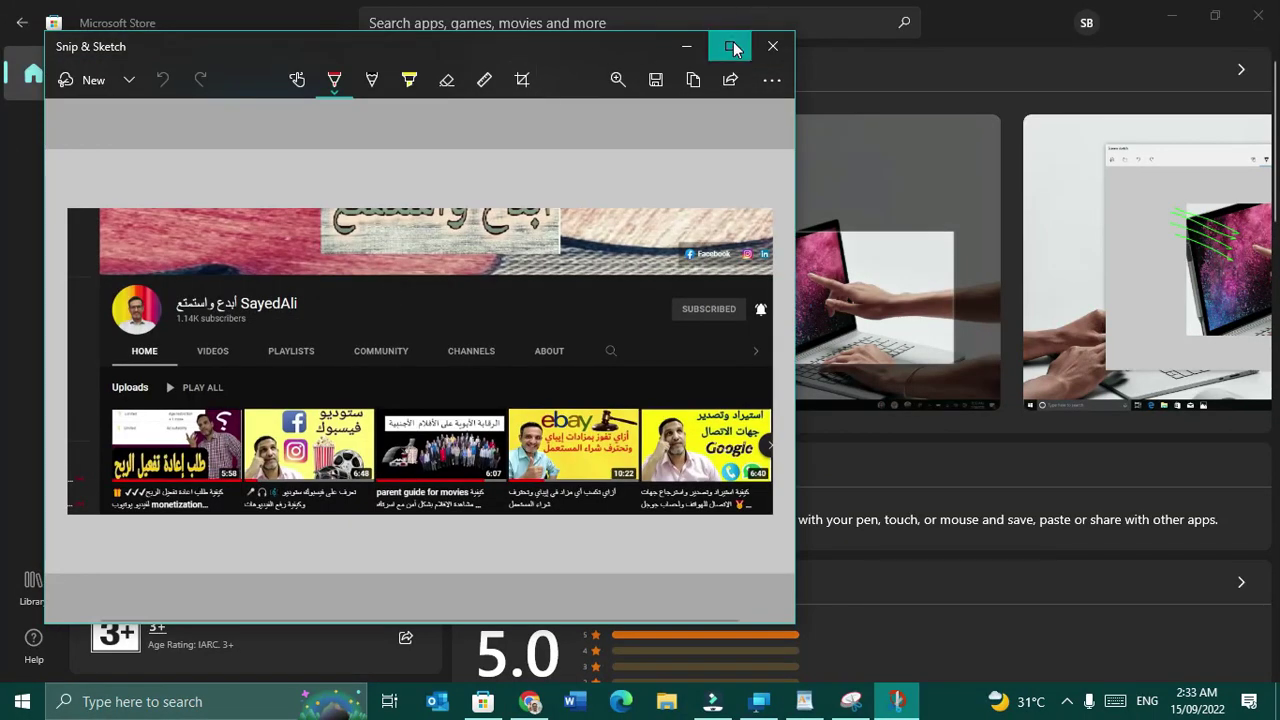
{"action": "left_click", "coordinate": [730, 46]}
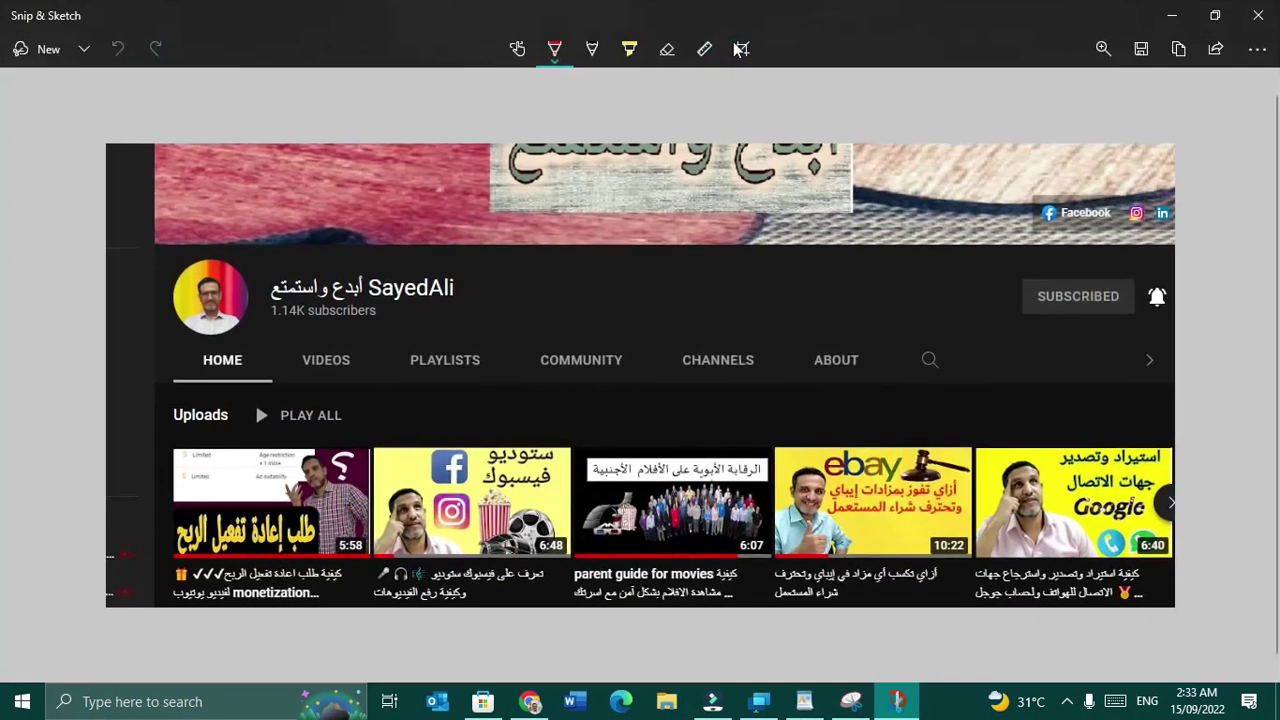
{"action": "left_click", "coordinate": [555, 50]}
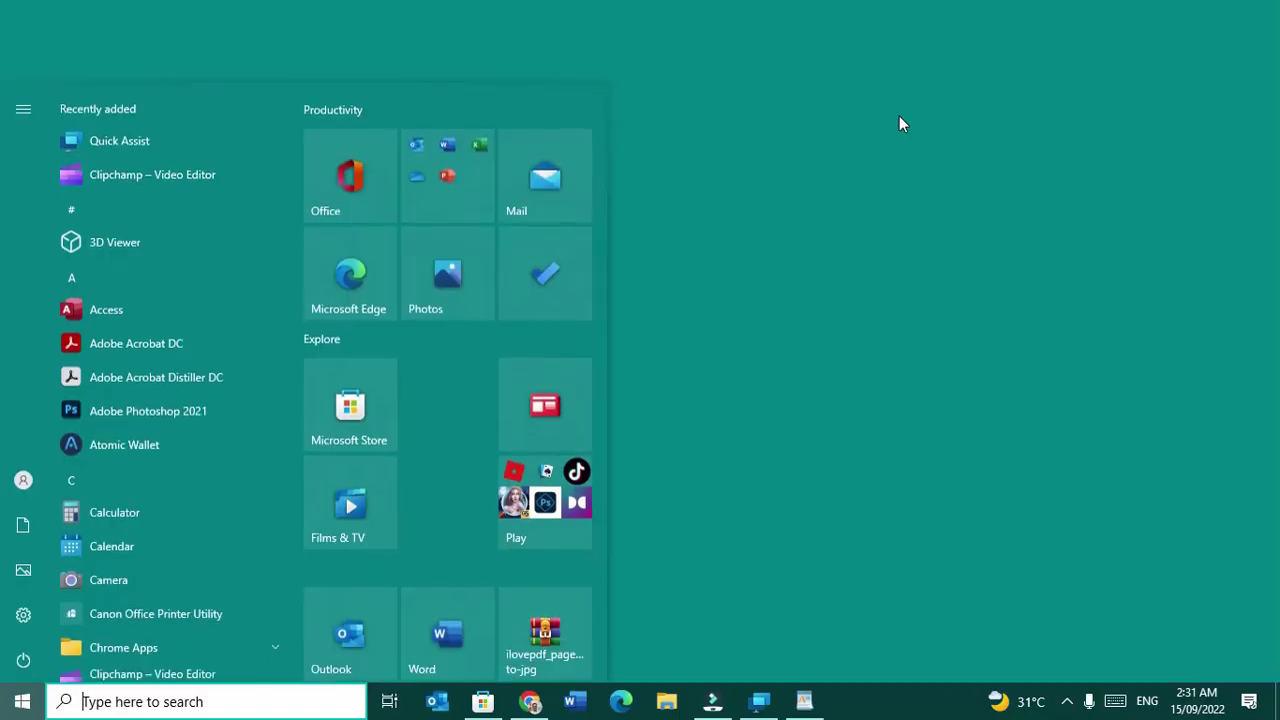
- Search Windows for "sni" and open Snipping Tool
{"action": "type", "text": "sni"}
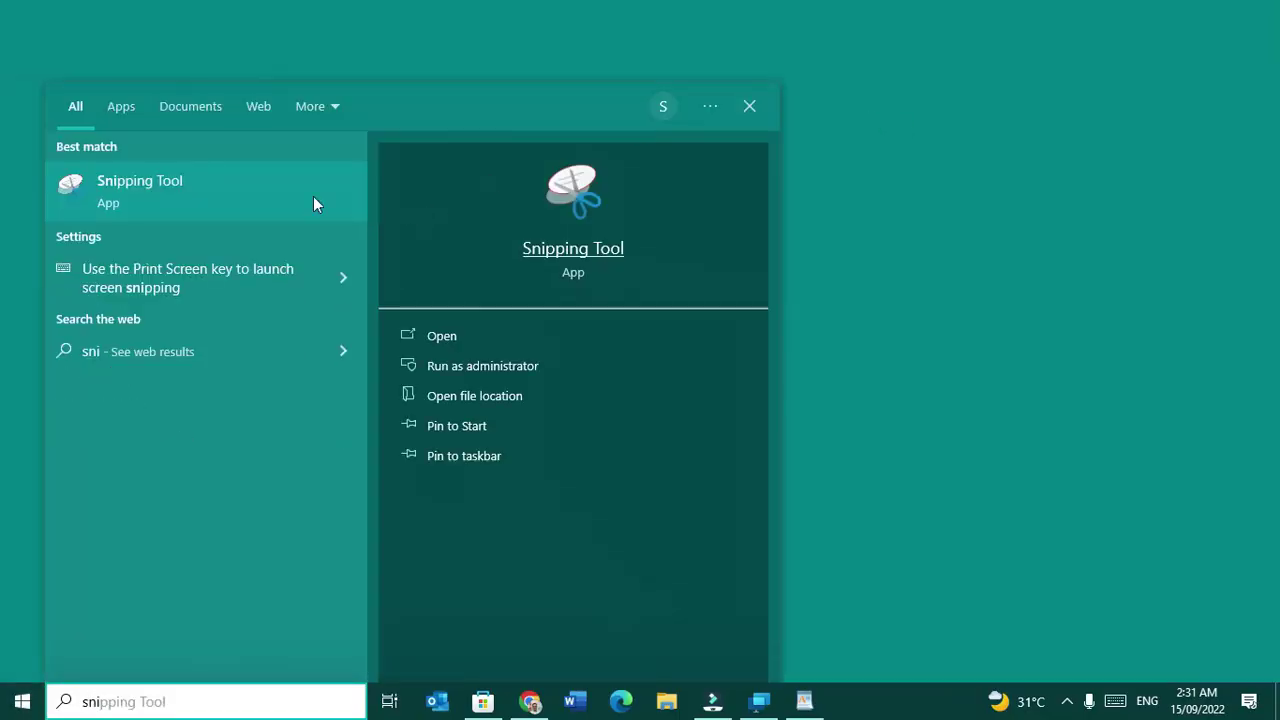
{"action": "left_click", "coordinate": [246, 193]}
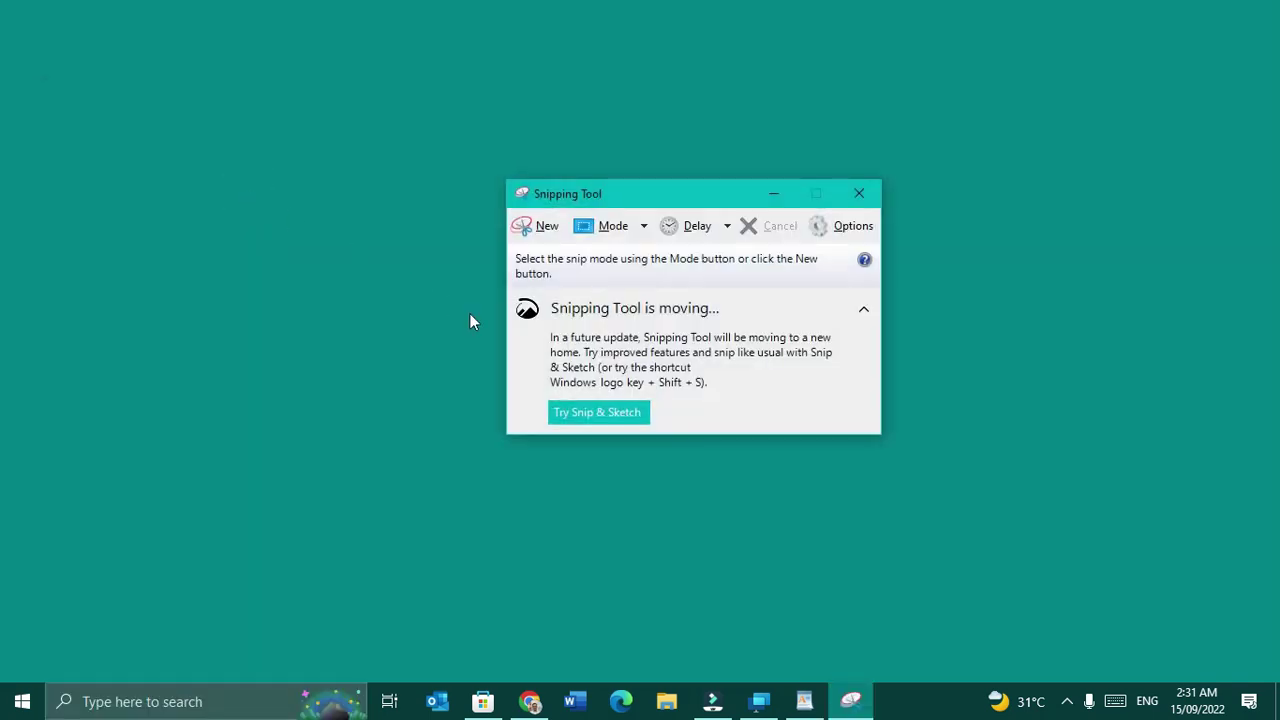
- Follow the offer to try Snip & Sketch and open the Snipping Tool page in Microsoft Store
{"action": "left_click", "coordinate": [594, 415]}
{"action": "left_click", "coordinate": [578, 278]}
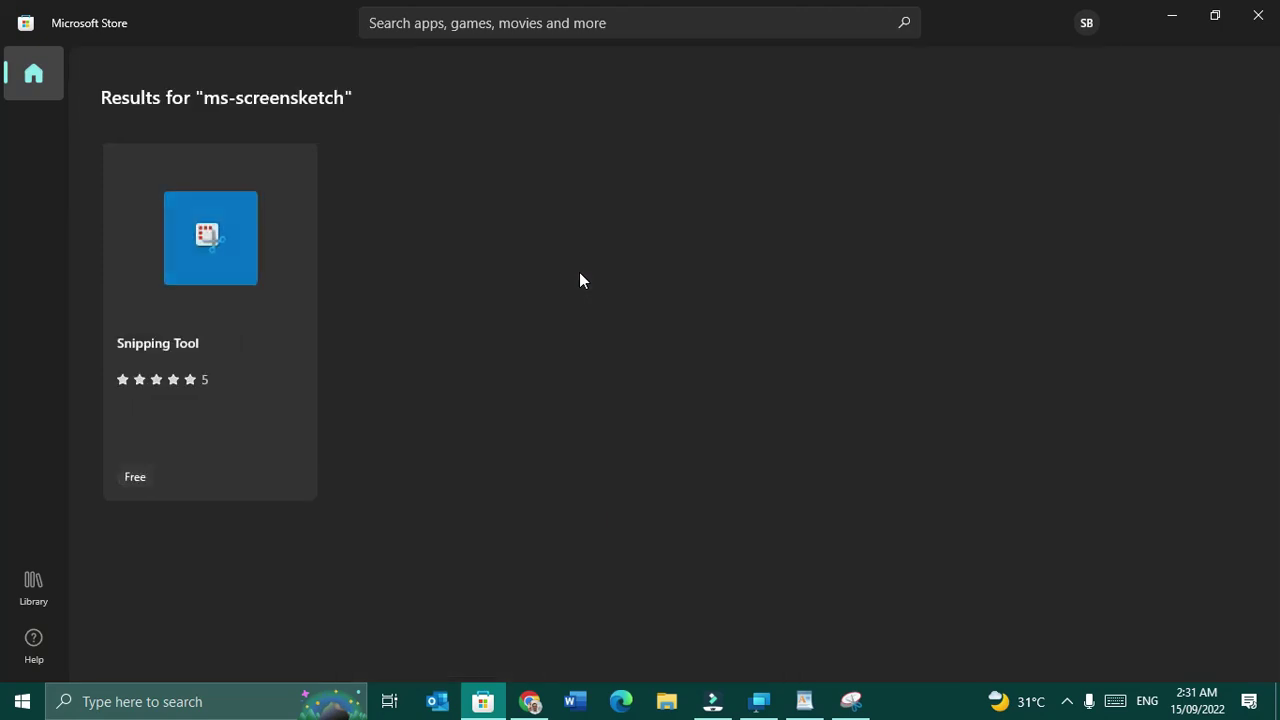
{"action": "left_click", "coordinate": [210, 240]}
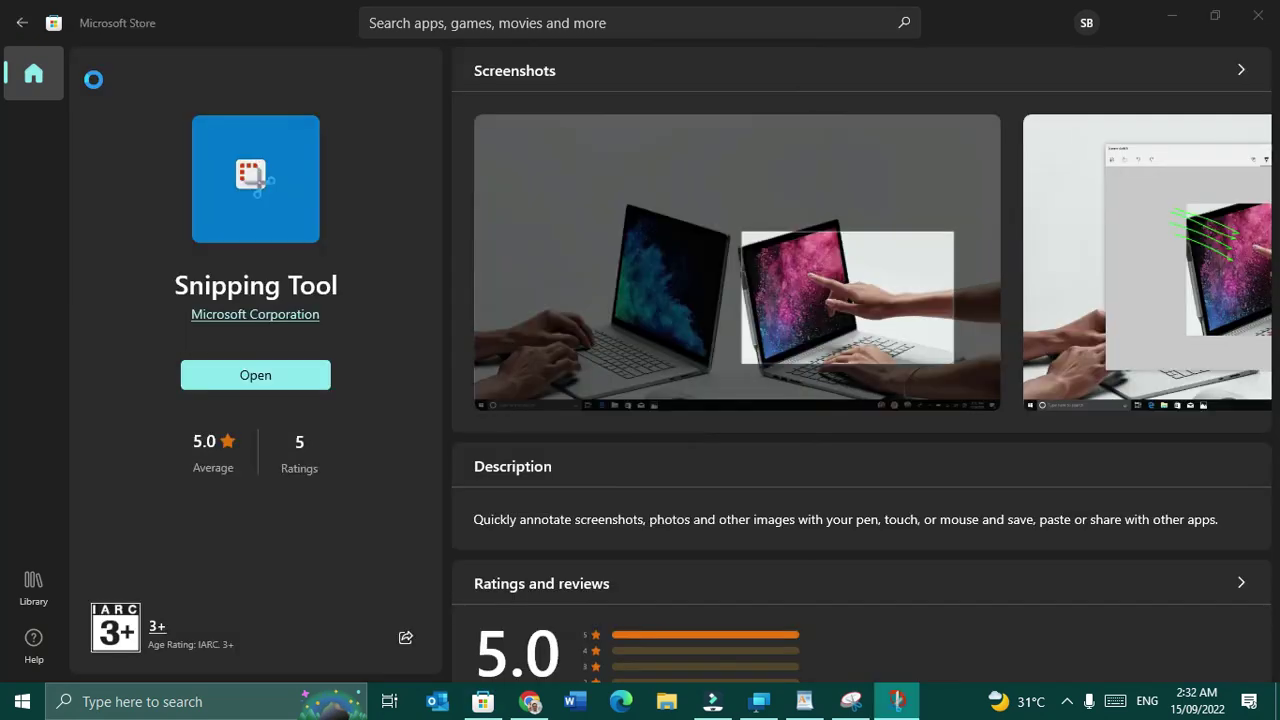
{"action": "key", "text": "super+shift+s"}
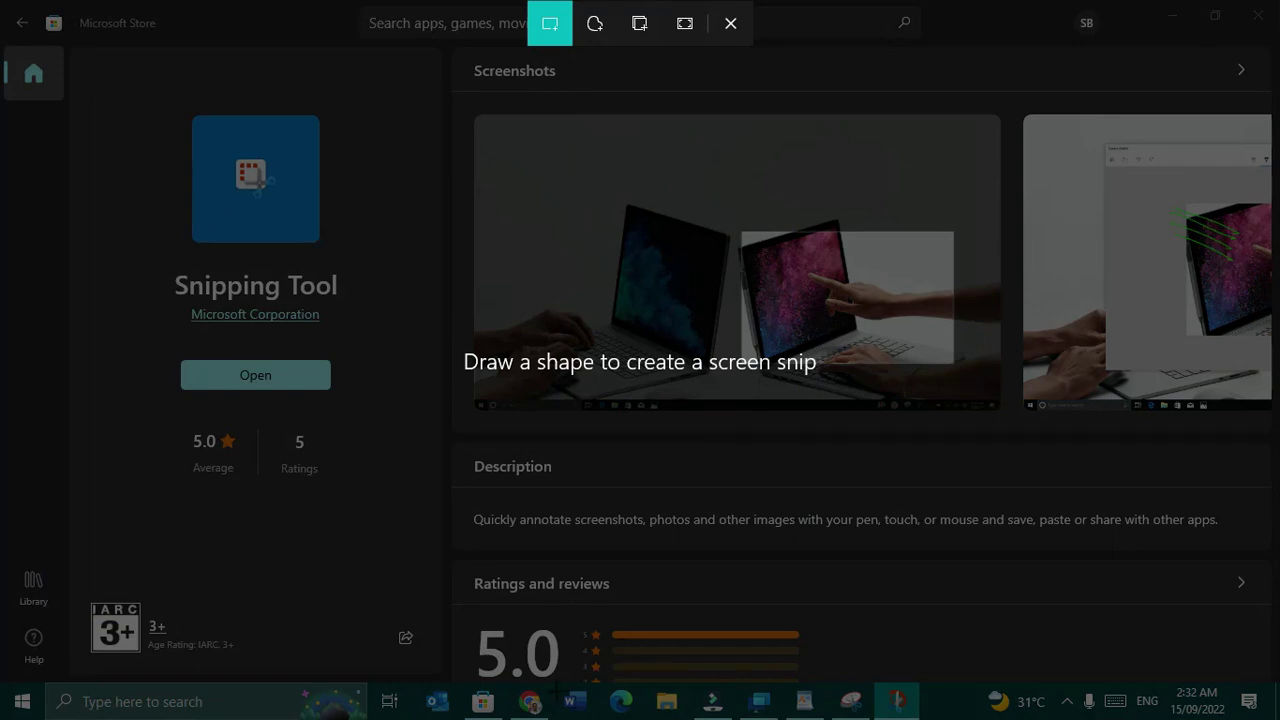
{"action": "key", "text": "alt+Tab"}
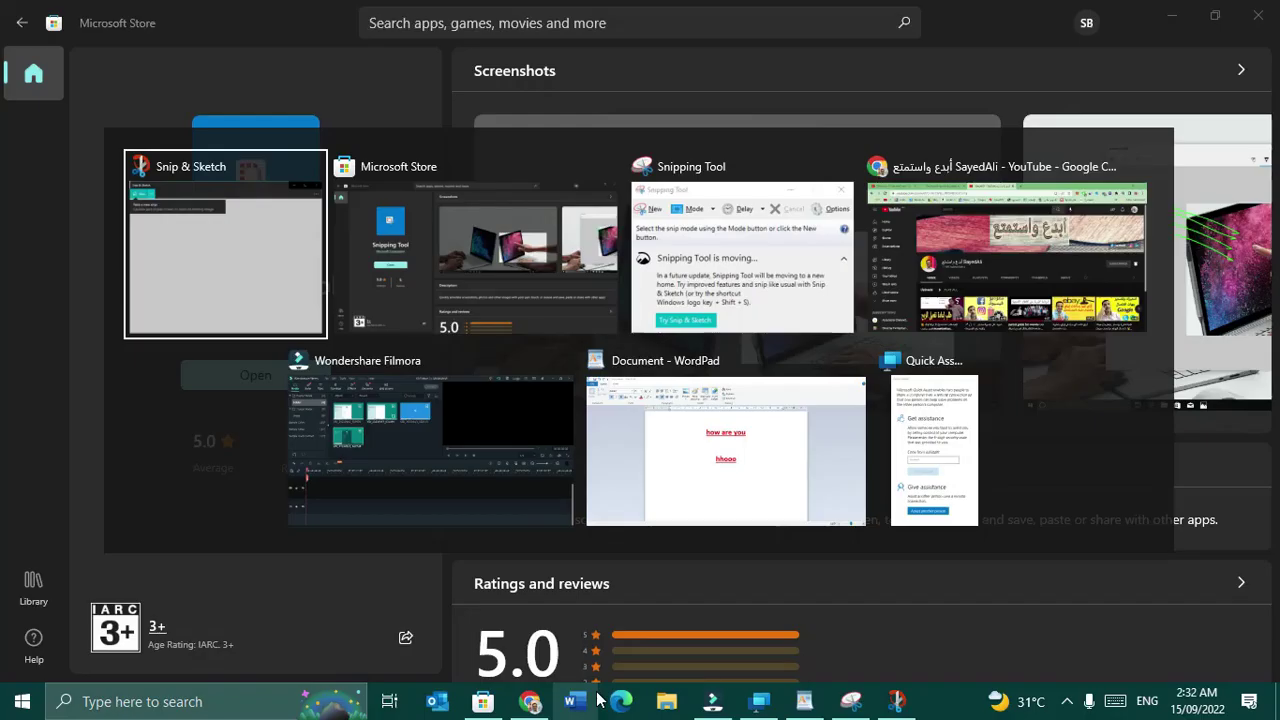
{"action": "key", "text": "alt+Tab"}
- Switch to the YouTube channel page in Chrome and bring the Snip & Sketch window in front of it
{"action": "left_click", "coordinate": [529, 701]}
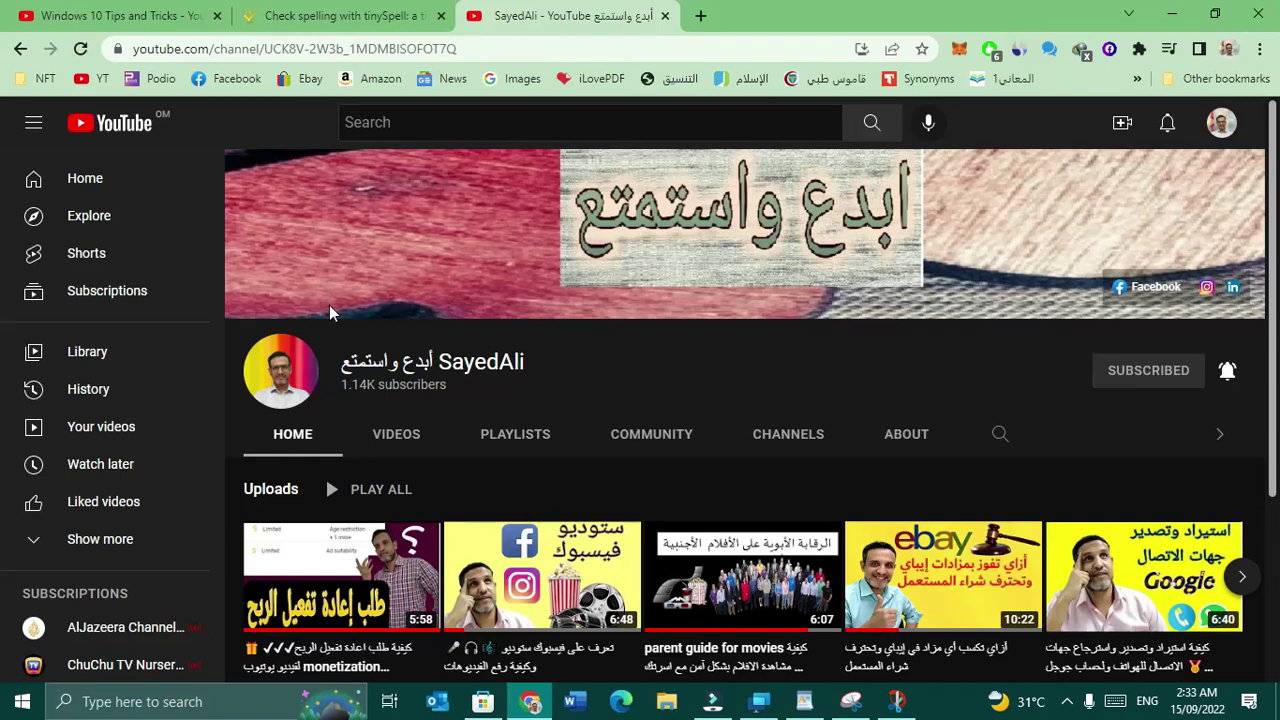
{"action": "left_click_drag", "start_coordinate": [337, 330], "coordinate": [600, 395]}
{"action": "left_click", "coordinate": [600, 395]}
{"action": "key", "text": "alt+Tab"}
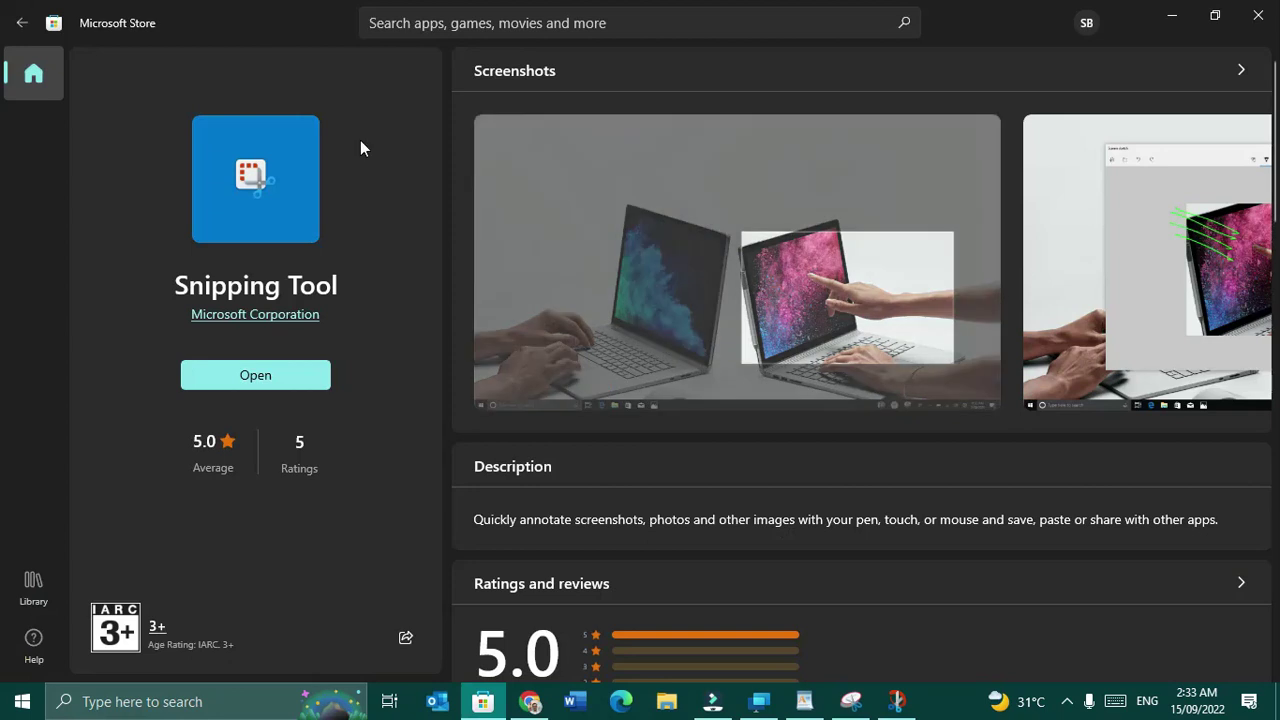
{"action": "key", "text": "alt+Tab"}
{"action": "key", "text": "alt+Tab"}
{"action": "key", "text": "alt+Tab"}
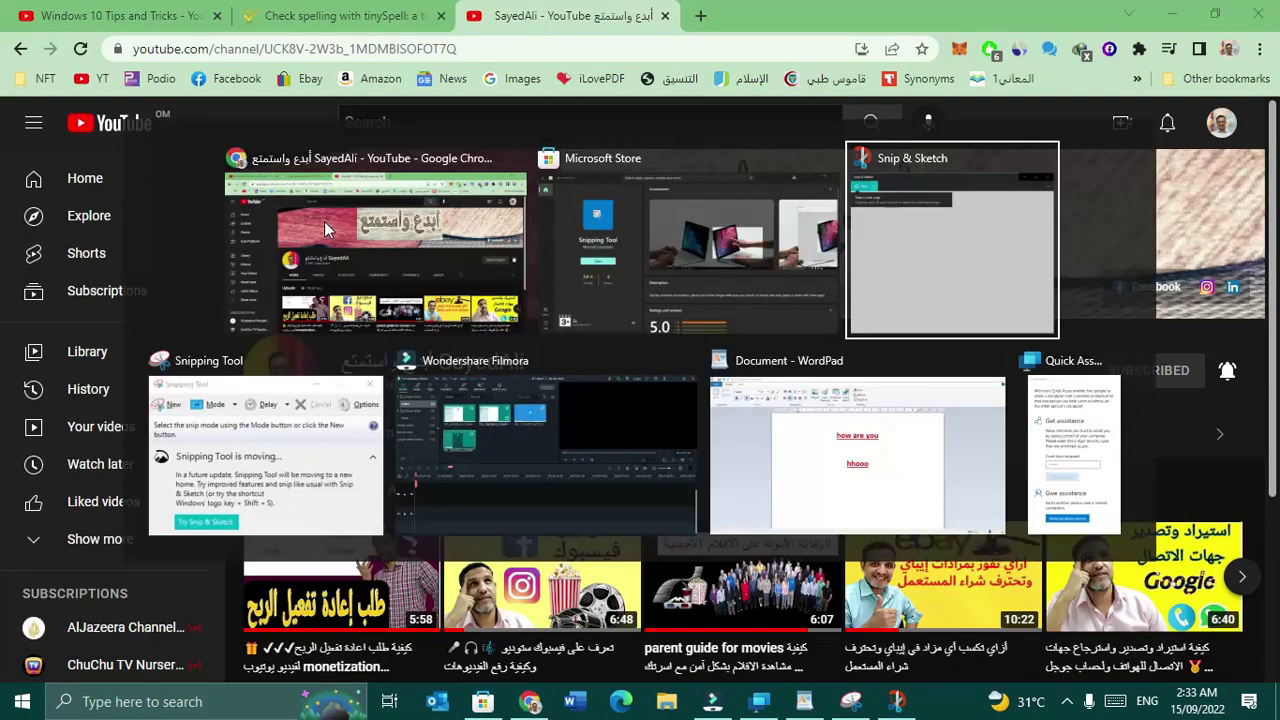
- Take a new rectangular snip of the channel page from the banner through the Uploads thumbnails and maximize the Snip & Sketch window
{"action": "left_click", "coordinate": [88, 80]}
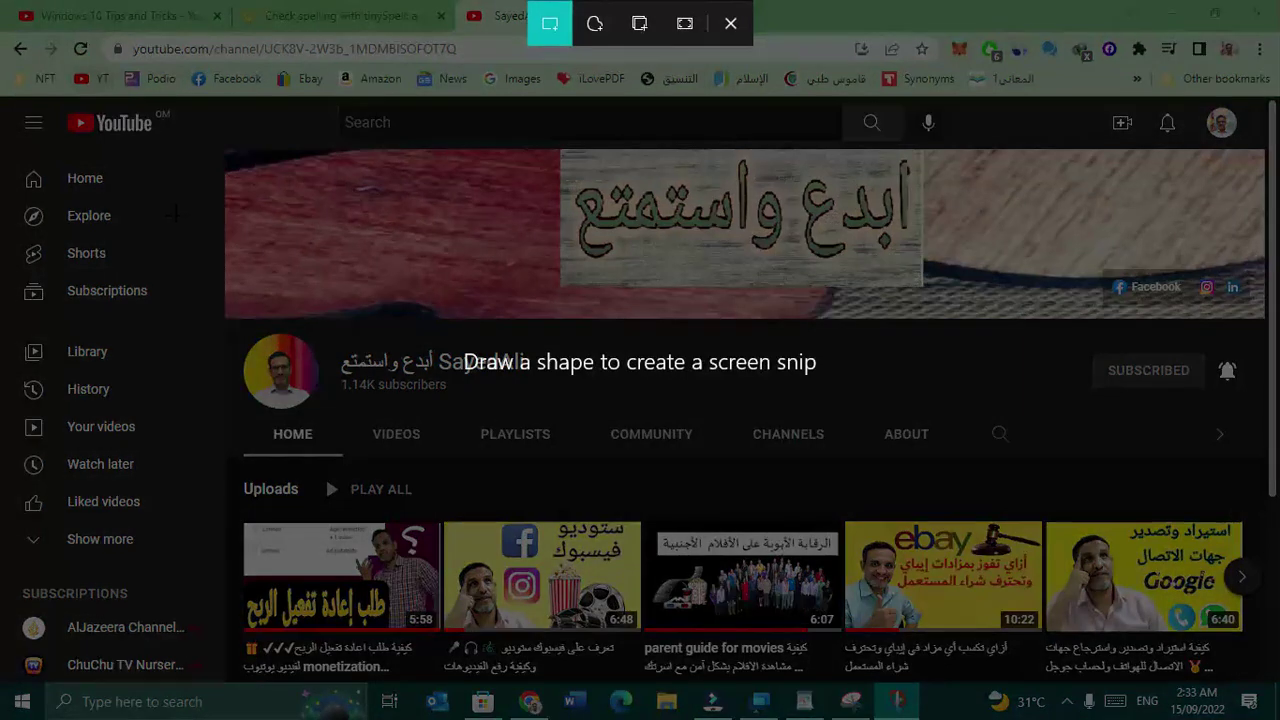
{"action": "left_click_drag", "start_coordinate": [176, 217], "coordinate": [1247, 686]}
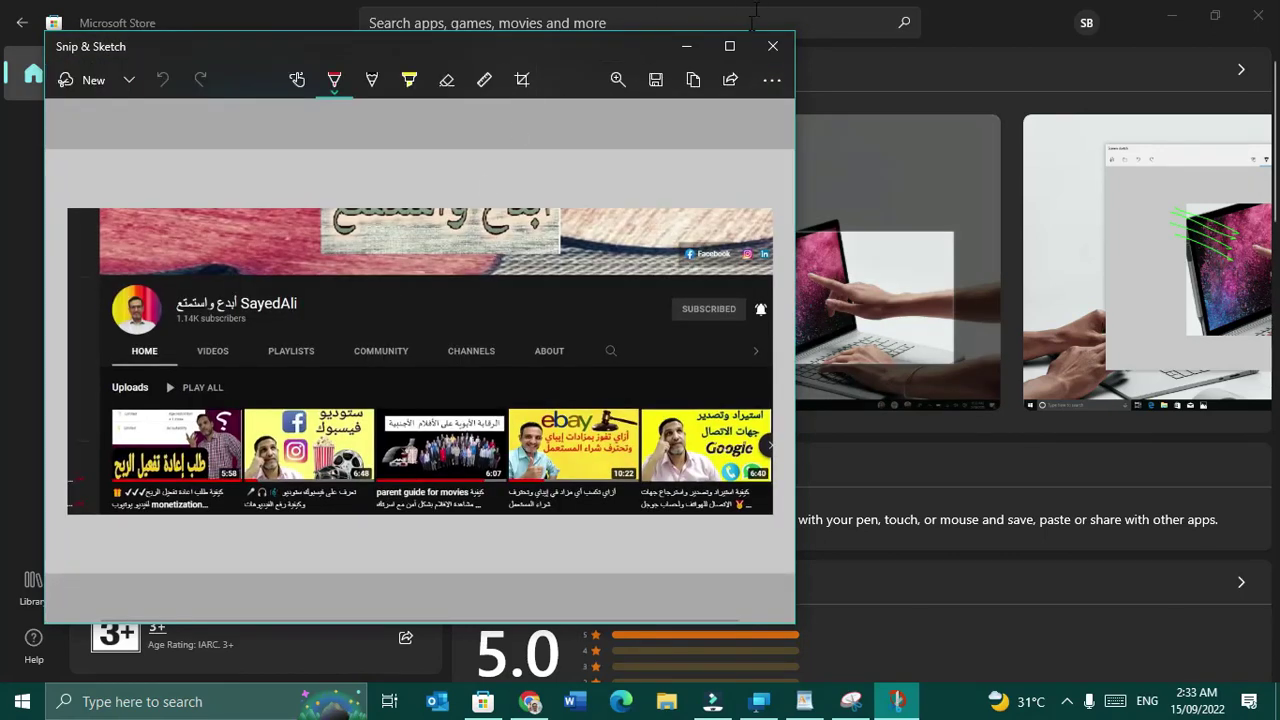
{"action": "left_click", "coordinate": [729, 46]}
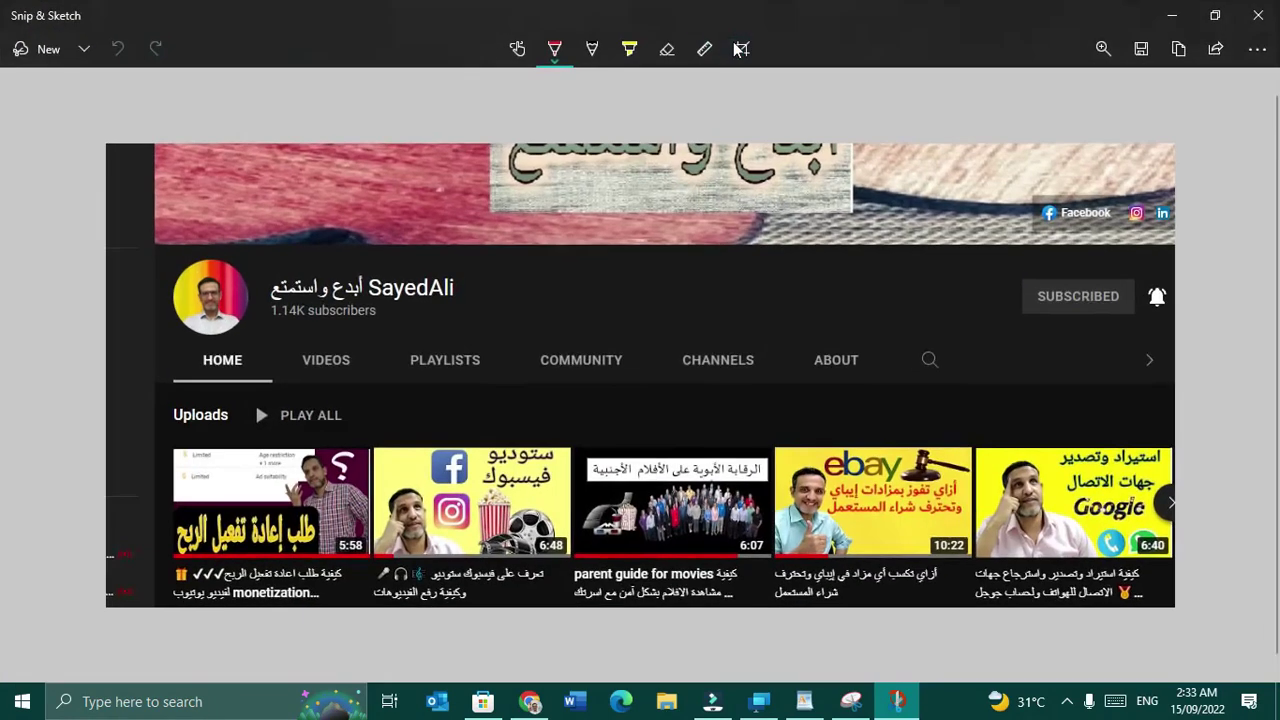
- Set the red ballpoint pen's size to 10
{"action": "left_click", "coordinate": [555, 50]}
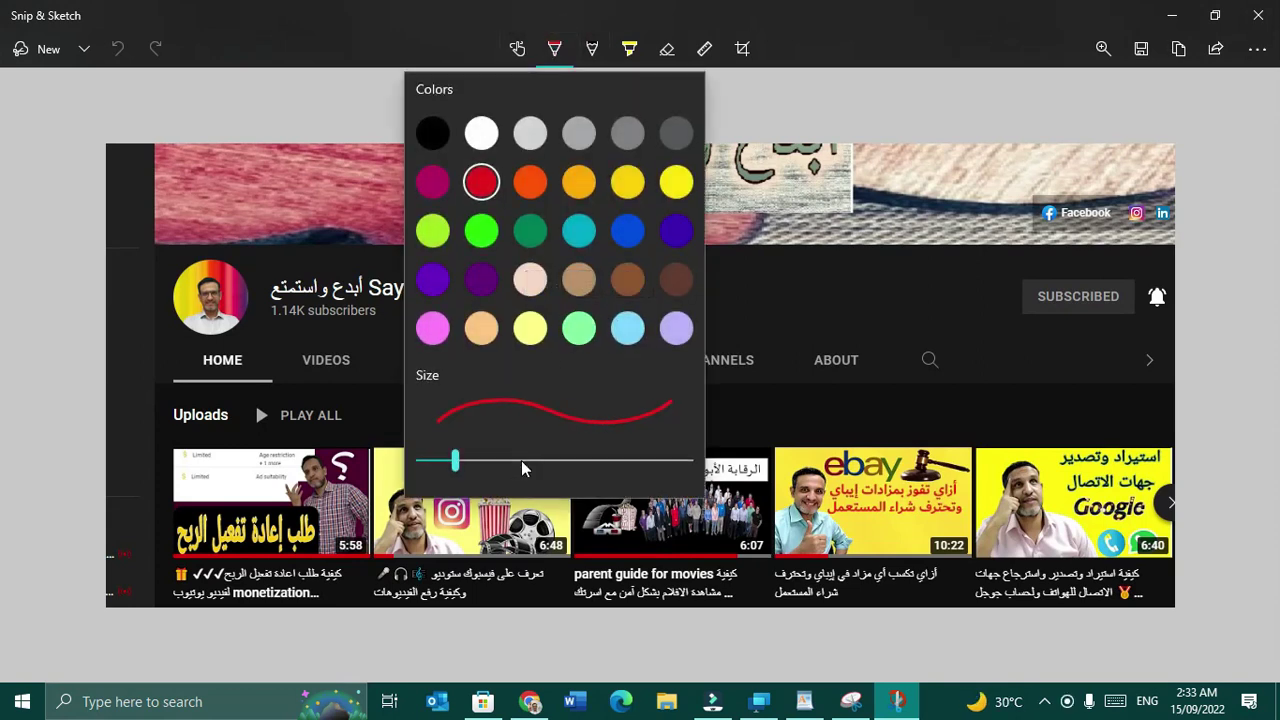
{"action": "left_click", "coordinate": [455, 462]}
{"action": "left_click_drag", "start_coordinate": [455, 462], "coordinate": [528, 460]}
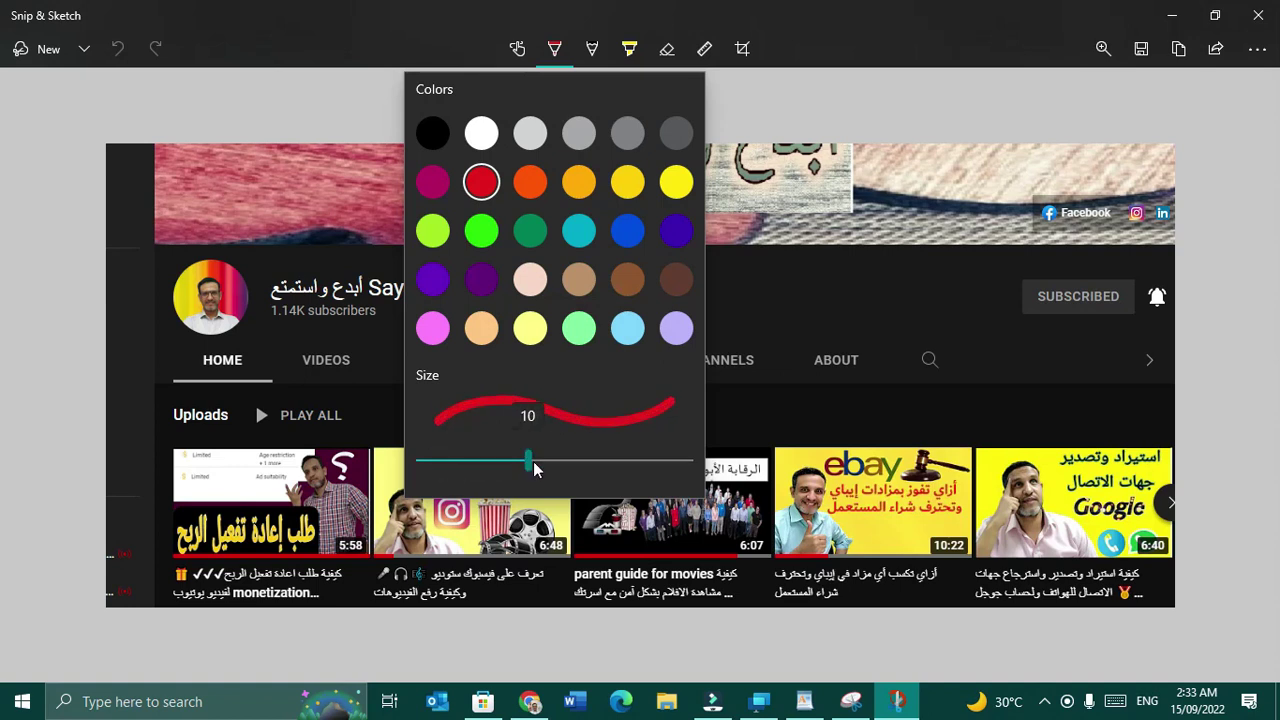
- Draw freehand red circles around the COMMUNITY, CHANNELS and ABOUT labels on the snip
{"action": "left_click", "coordinate": [605, 302]}
{"action": "mouse_move", "coordinate": [623, 319]}
{"action": "left_mouse_down"}
{"action": "mouse_move", "coordinate": [590, 378]}
{"action": "mouse_move", "coordinate": [527, 297]}
{"action": "left_mouse_up"}
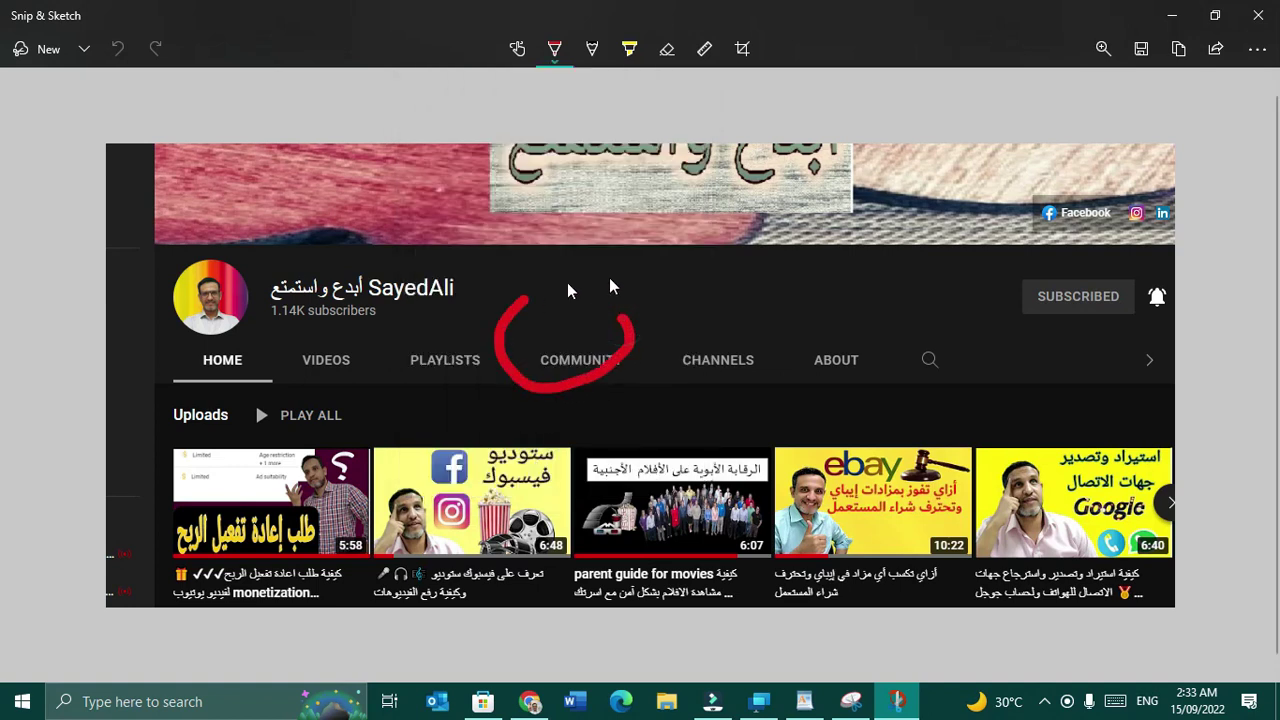
{"action": "mouse_move", "coordinate": [740, 297]}
{"action": "left_mouse_down"}
{"action": "mouse_move", "coordinate": [704, 335]}
{"action": "mouse_move", "coordinate": [729, 309]}
{"action": "mouse_move", "coordinate": [744, 318]}
{"action": "left_mouse_up"}
{"action": "mouse_move", "coordinate": [866, 331]}
{"action": "left_mouse_down"}
{"action": "mouse_move", "coordinate": [798, 385]}
{"action": "mouse_move", "coordinate": [860, 328]}
{"action": "mouse_move", "coordinate": [858, 342]}
{"action": "left_mouse_up"}
- Scribble with the pencil near the snip's search icon, over the SUBSCRIBED button and around the CHANNELS label
{"action": "left_click", "coordinate": [593, 49]}
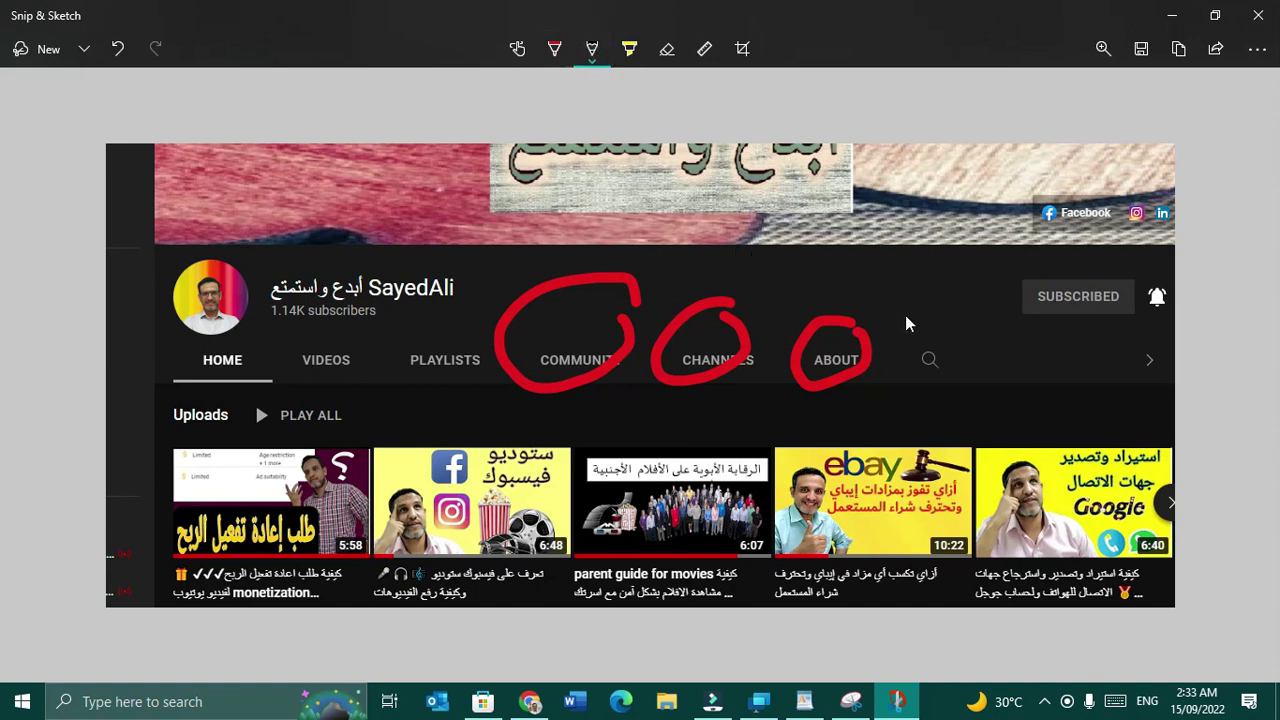
{"action": "left_click_drag", "start_coordinate": [906, 314], "coordinate": [1002, 395]}
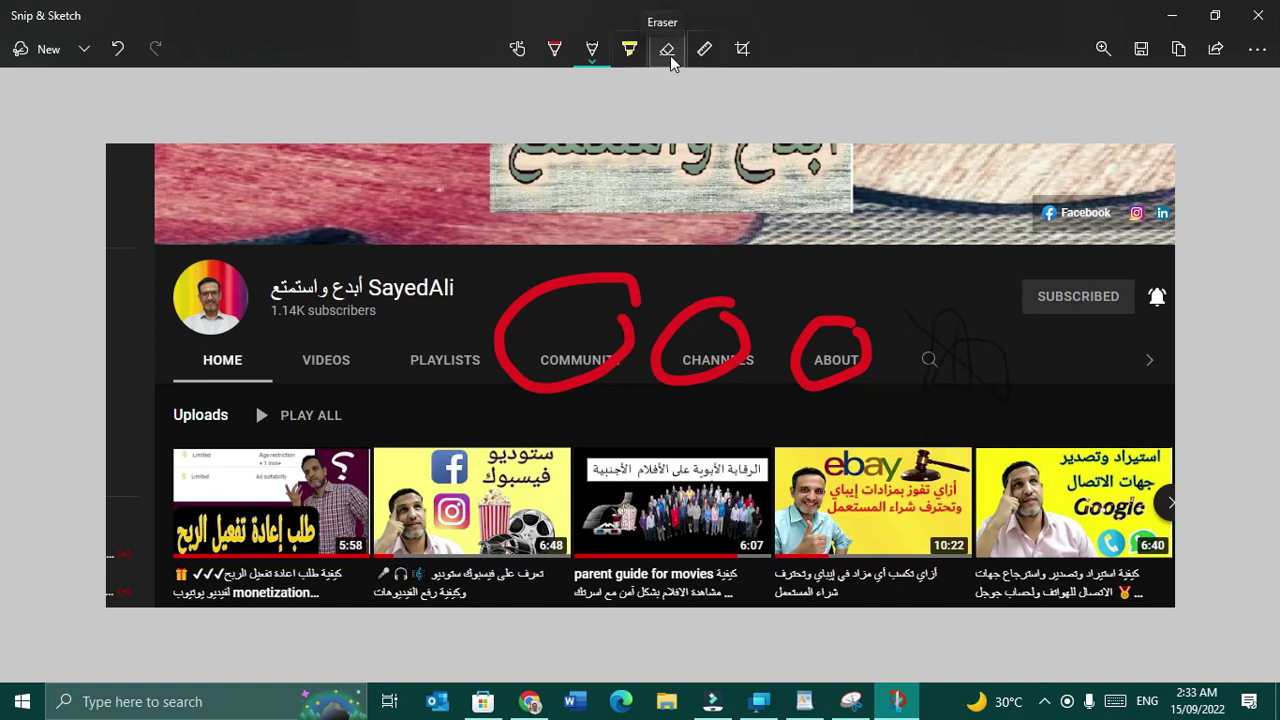
{"action": "left_click_drag", "start_coordinate": [1110, 296], "coordinate": [936, 318]}
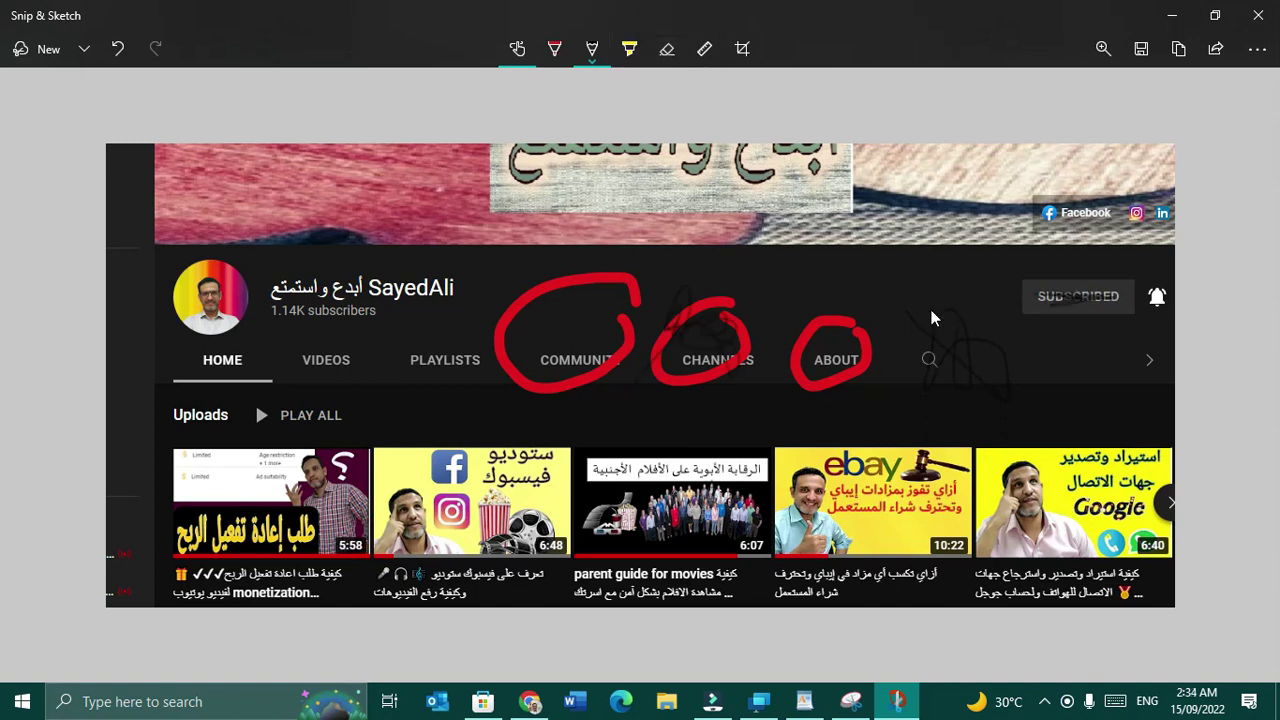
- Crop the snip from its upper-right corner to remove the banner and the area beyond the ABOUT label
{"action": "left_click", "coordinate": [742, 48]}
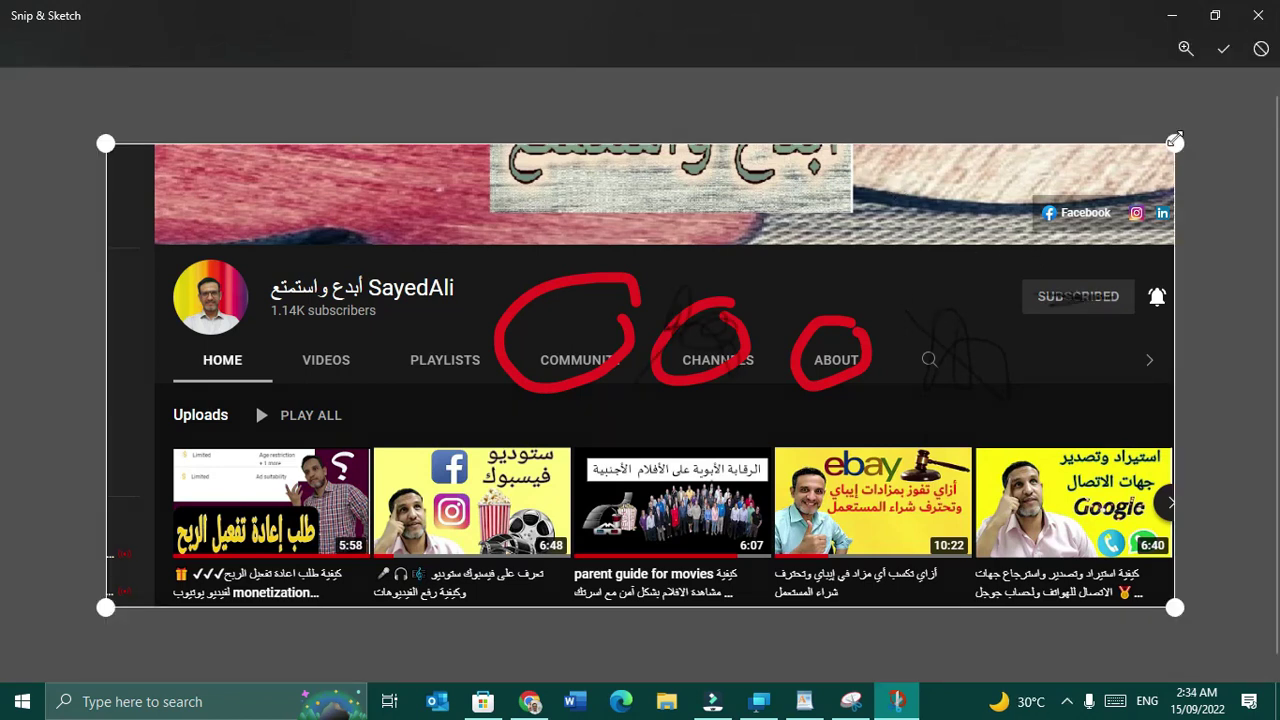
{"action": "left_click_drag", "start_coordinate": [1174, 143], "coordinate": [912, 287]}
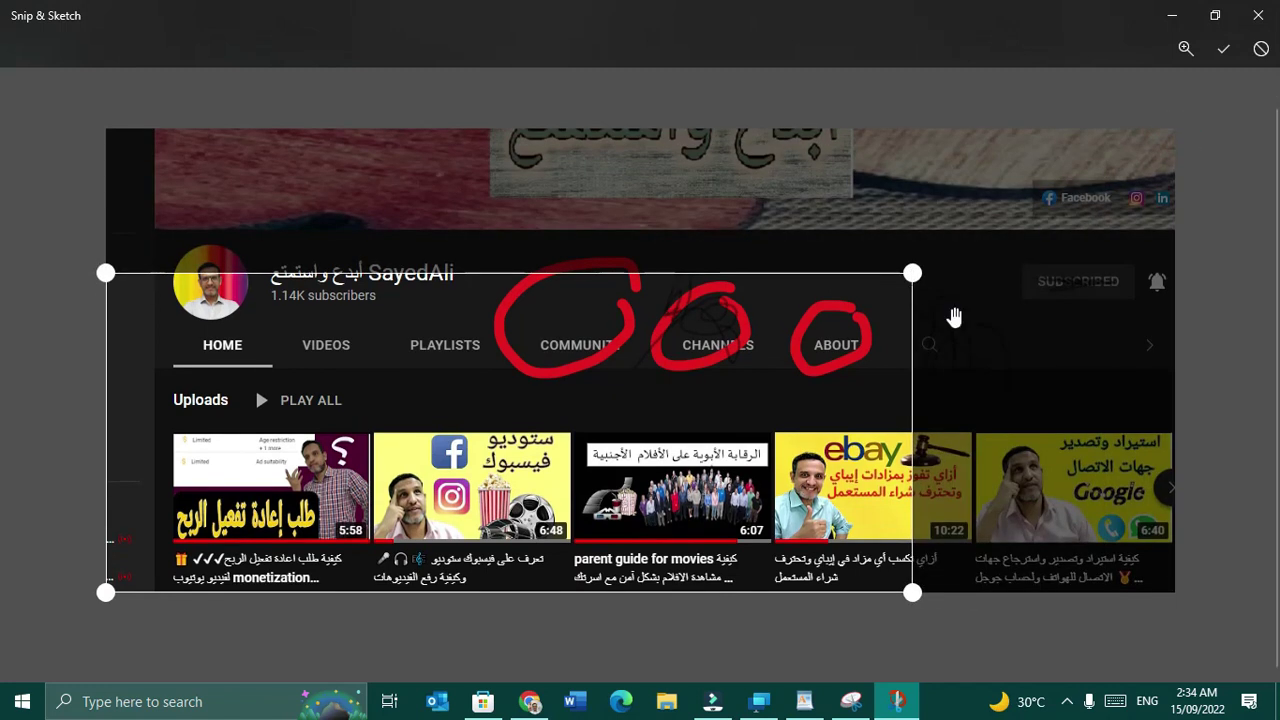
{"action": "key", "text": "Return"}
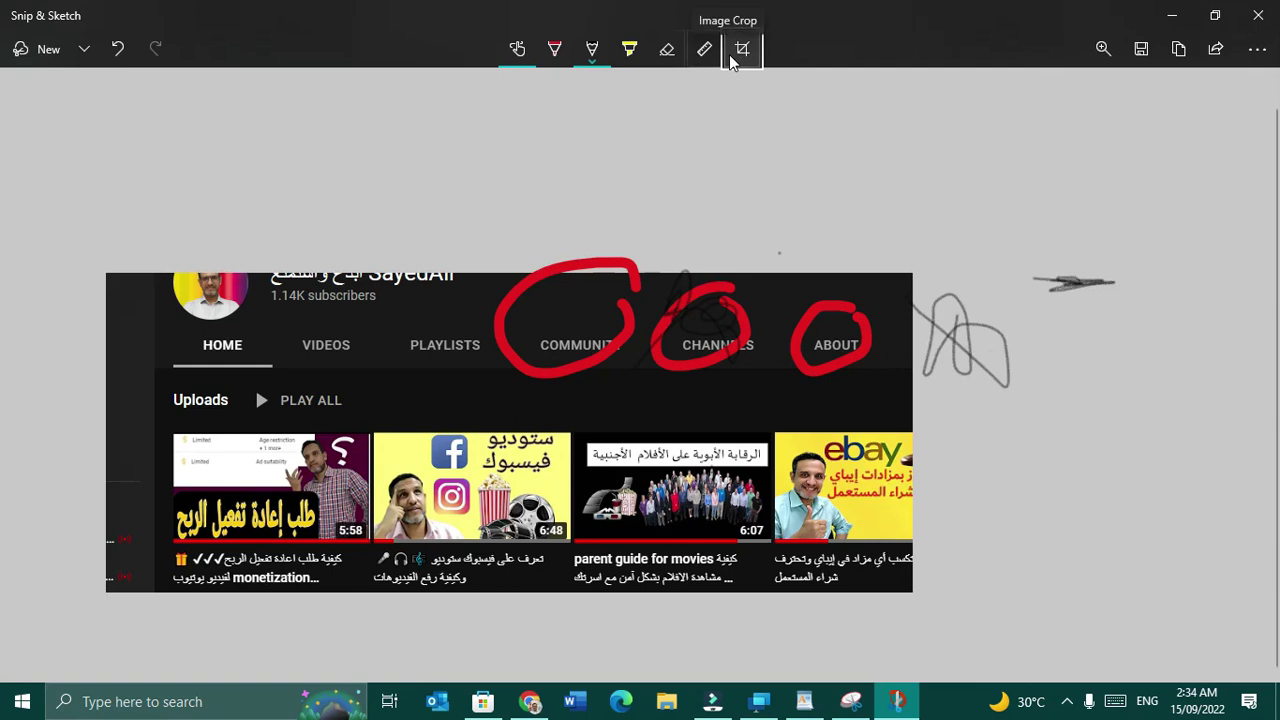
- Start saving the cropped snip as a PNG file in Pictures
{"action": "key", "text": "ctrl+s"}
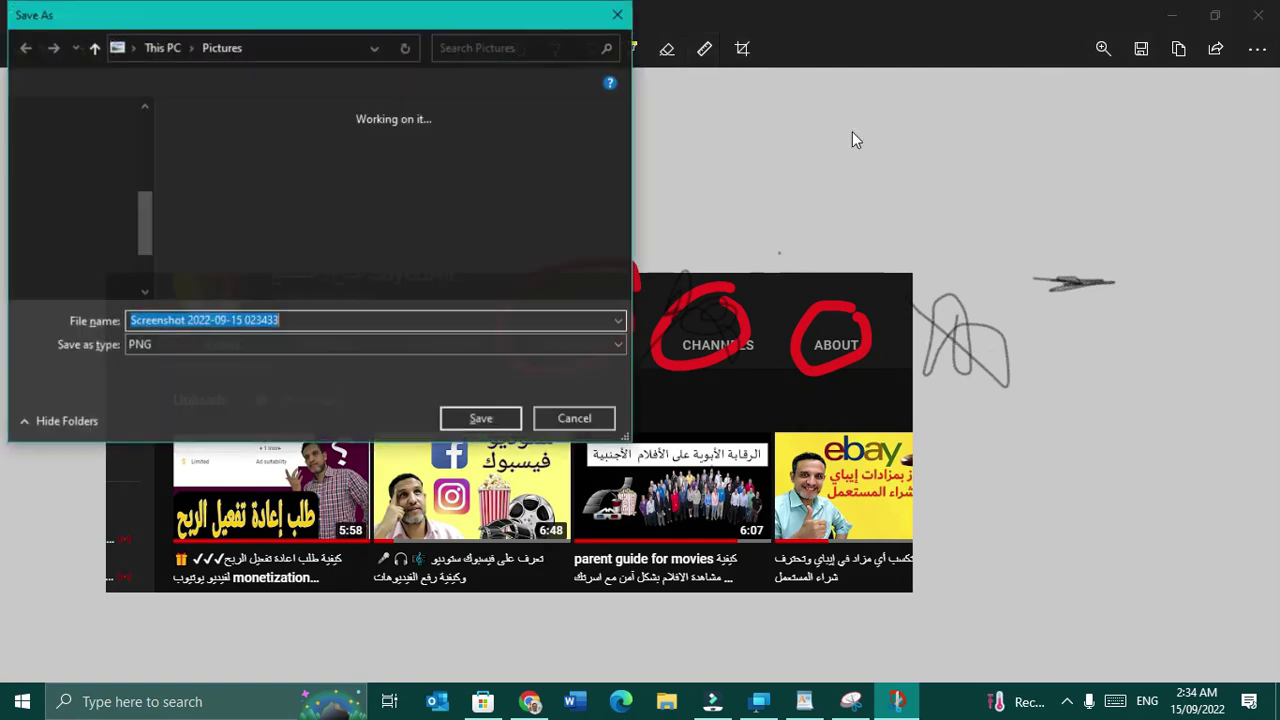